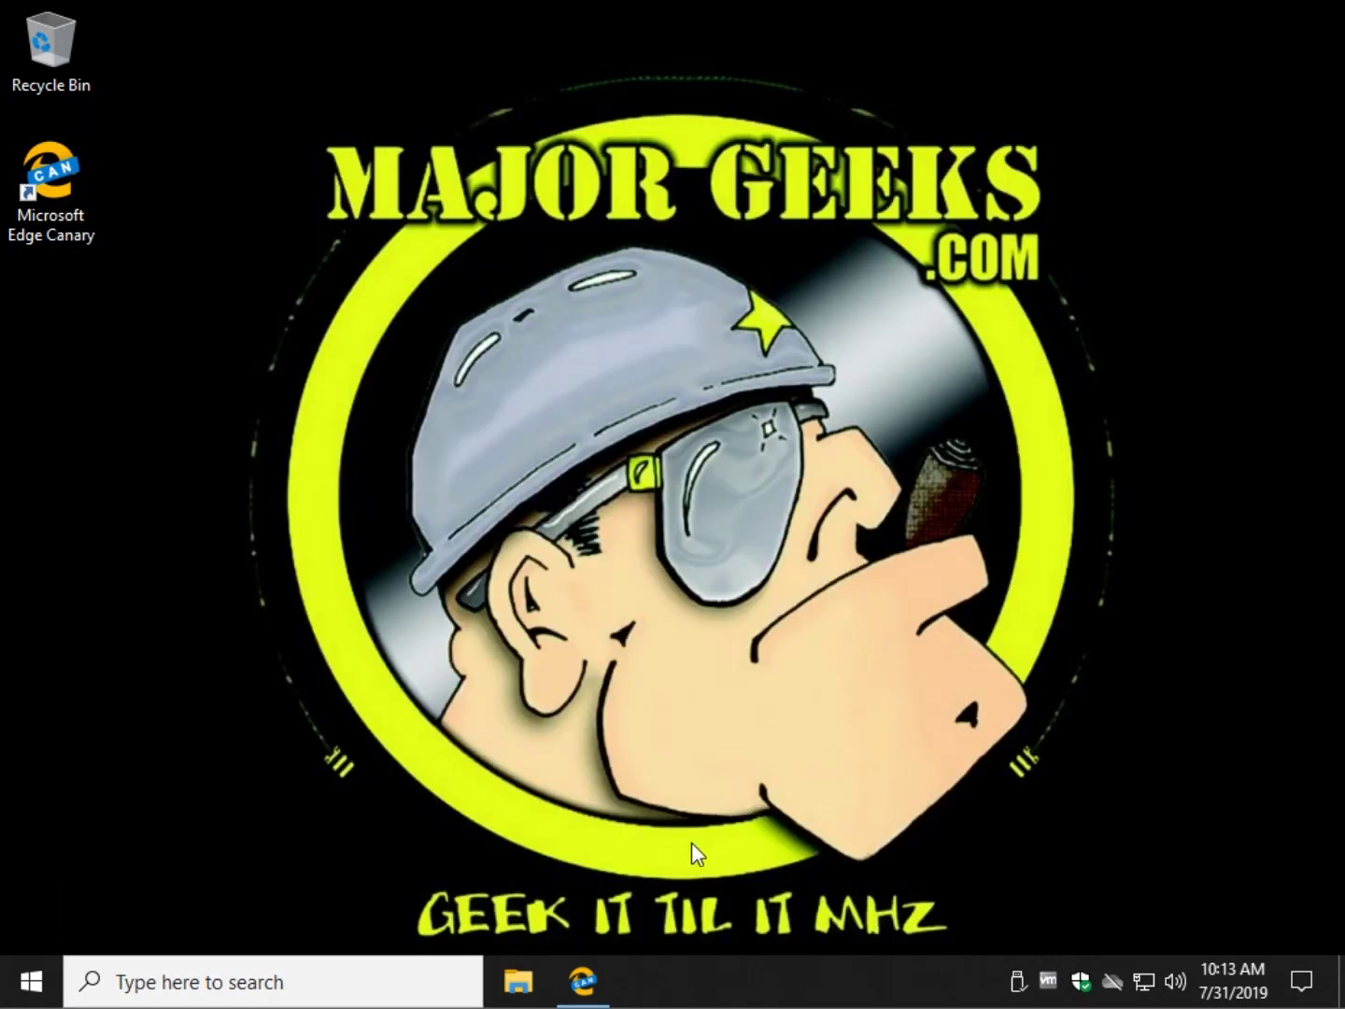
Step: Try Windows searches for 'photos' and 'majorgeeks', then close the results
key(super+s)
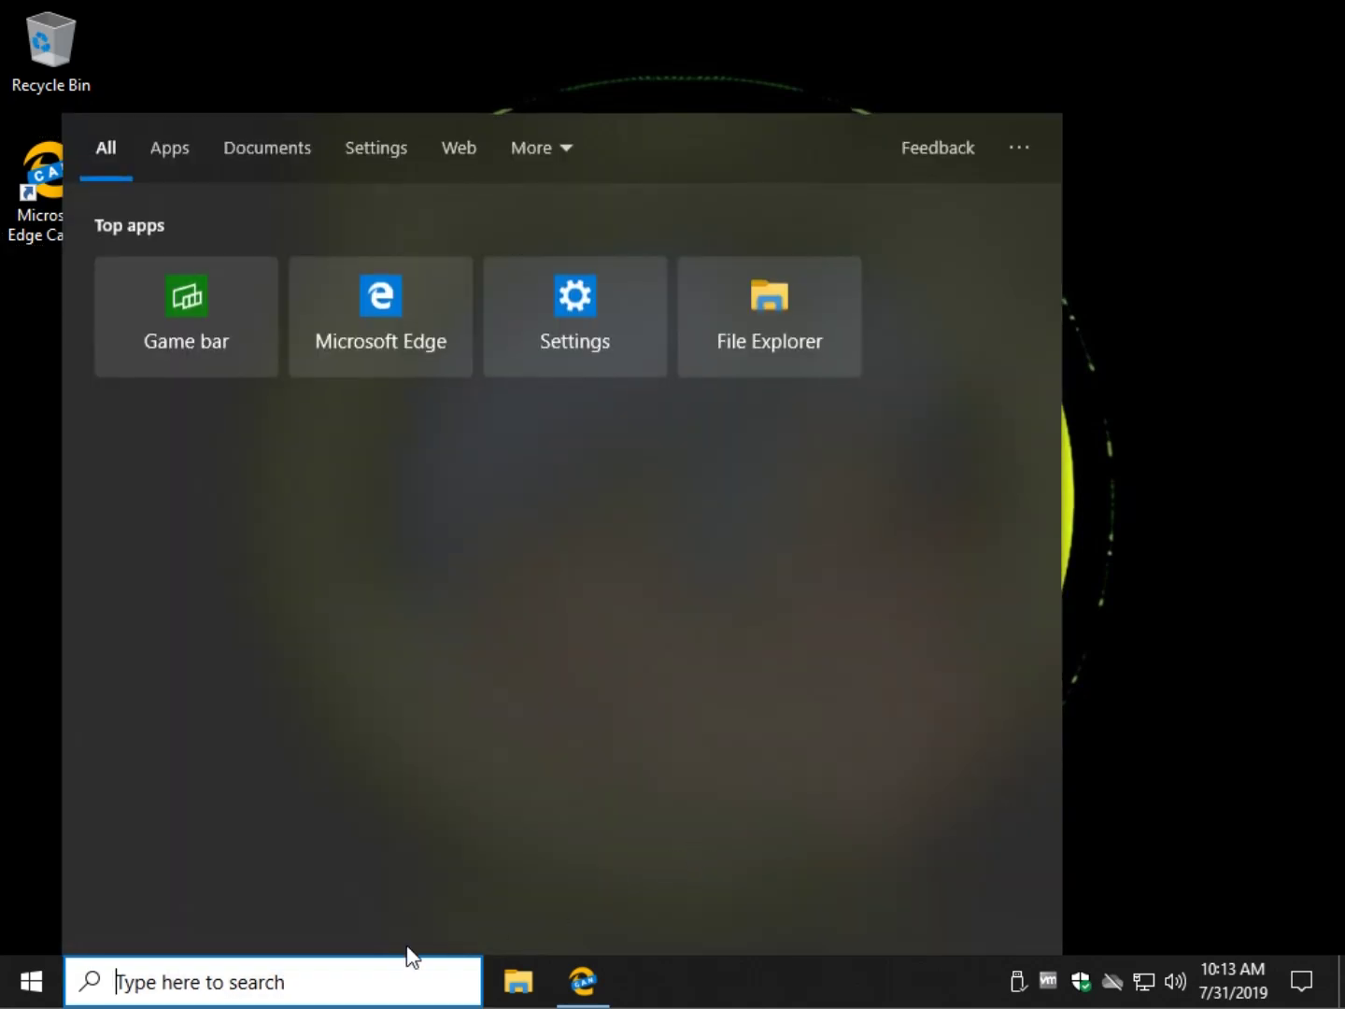
text(photos)
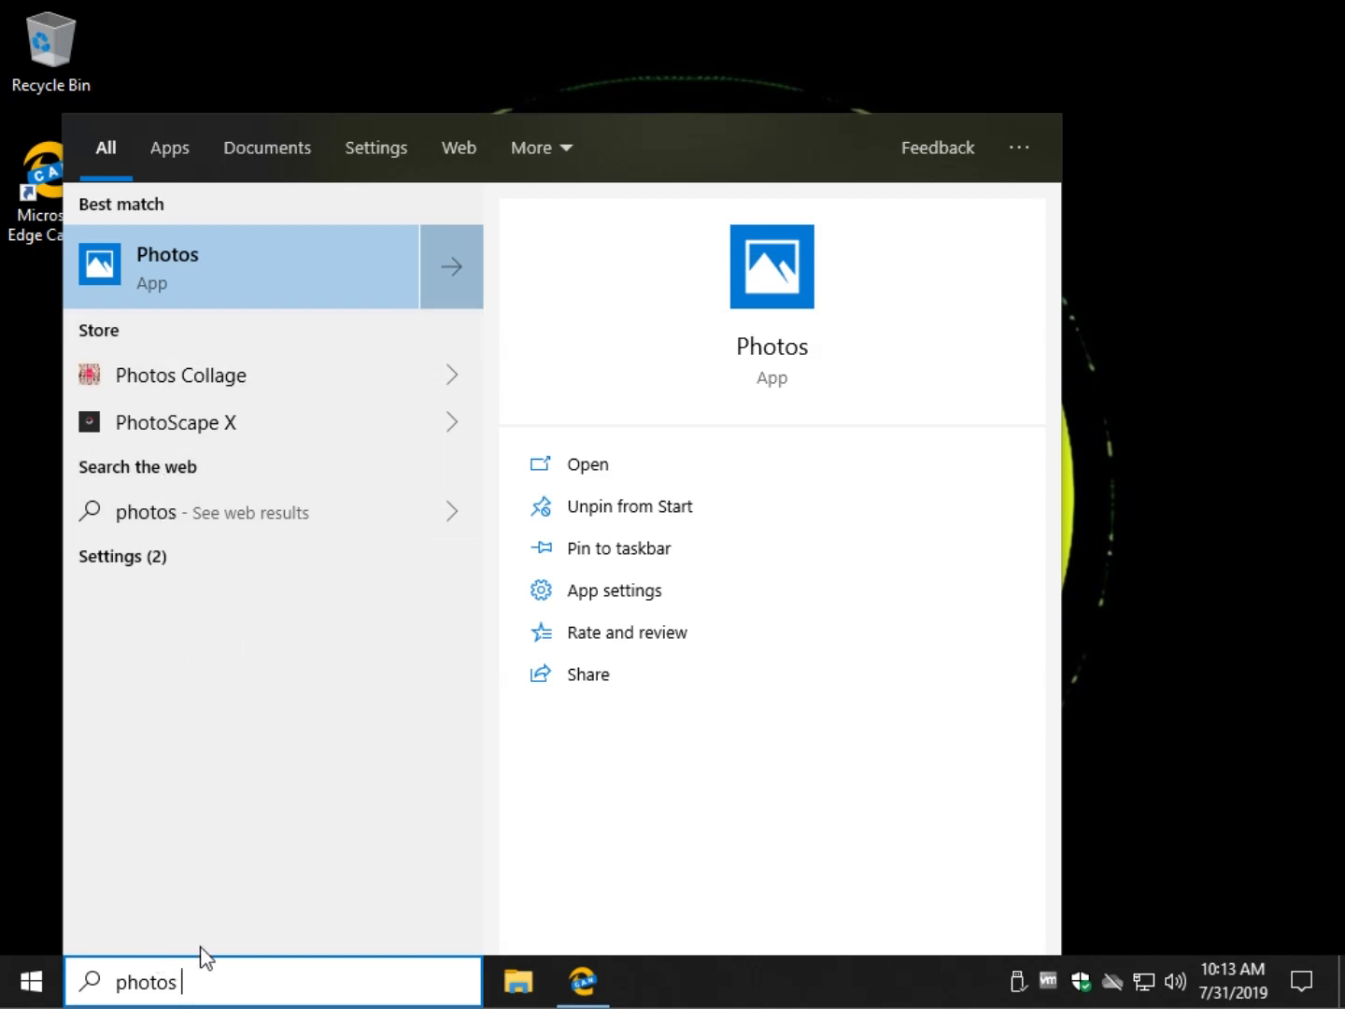
key(BackSpace)
key(BackSpace)
key(BackSpace)
key(BackSpace)
key(BackSpace)
text(ma)
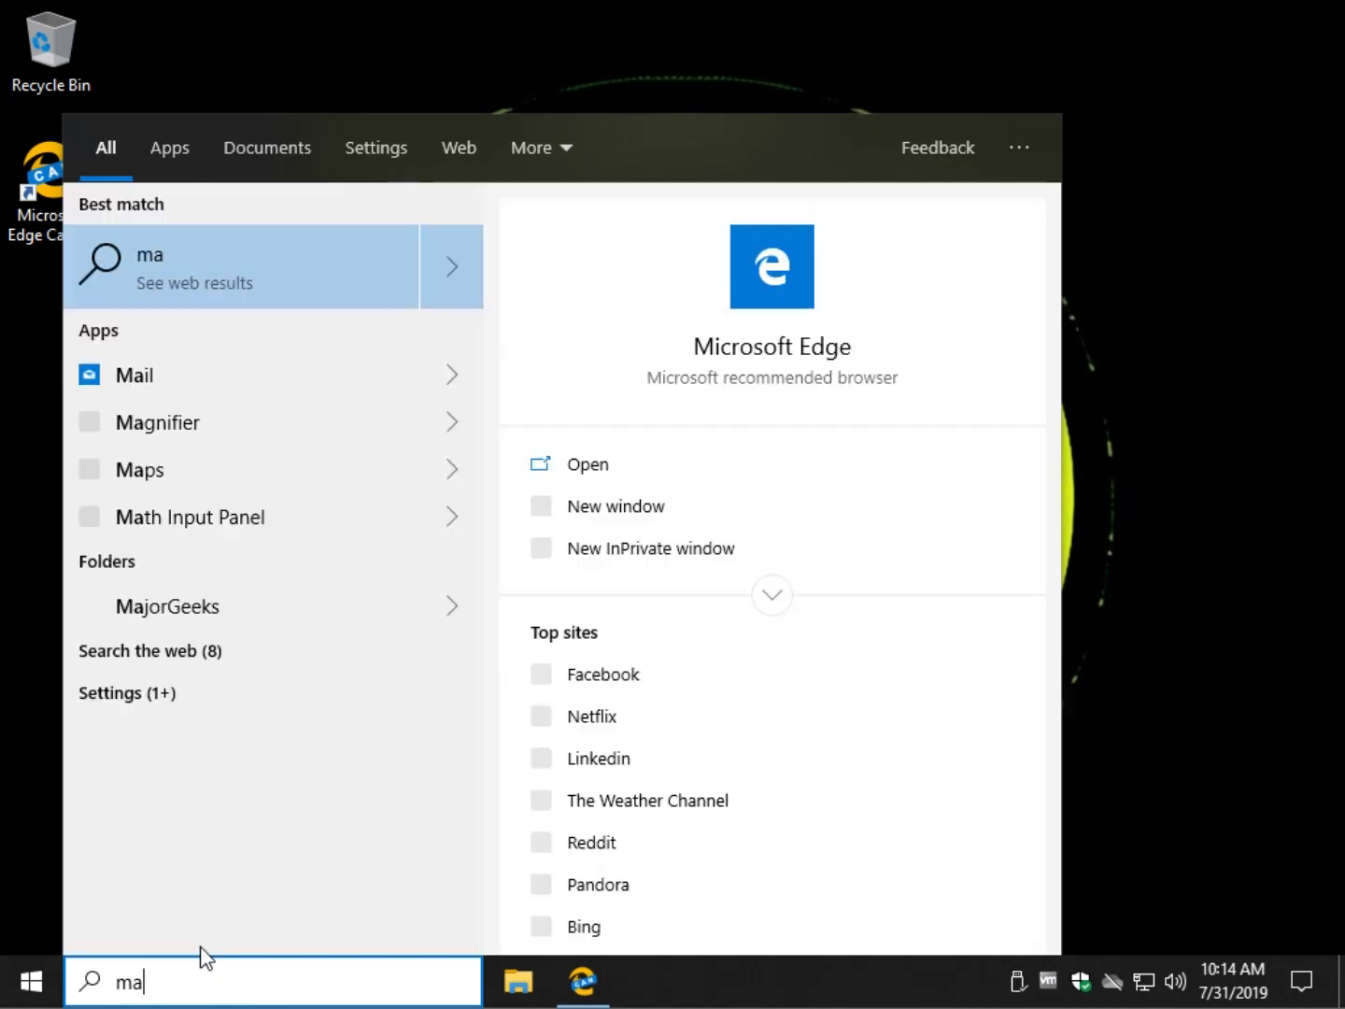
text(jorgeeks)
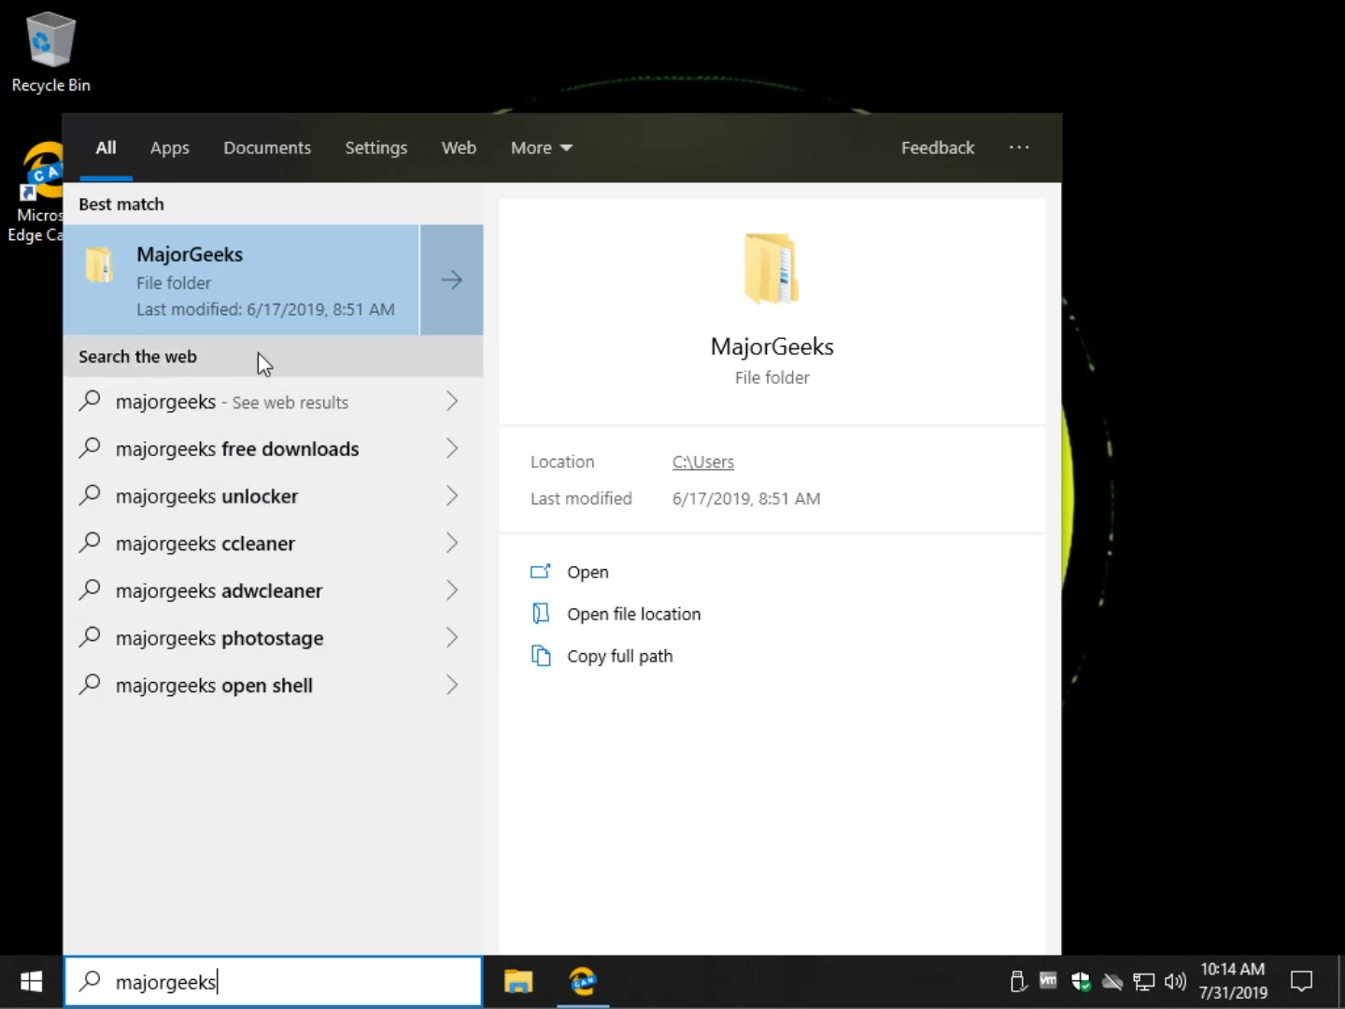
click(1199, 456)
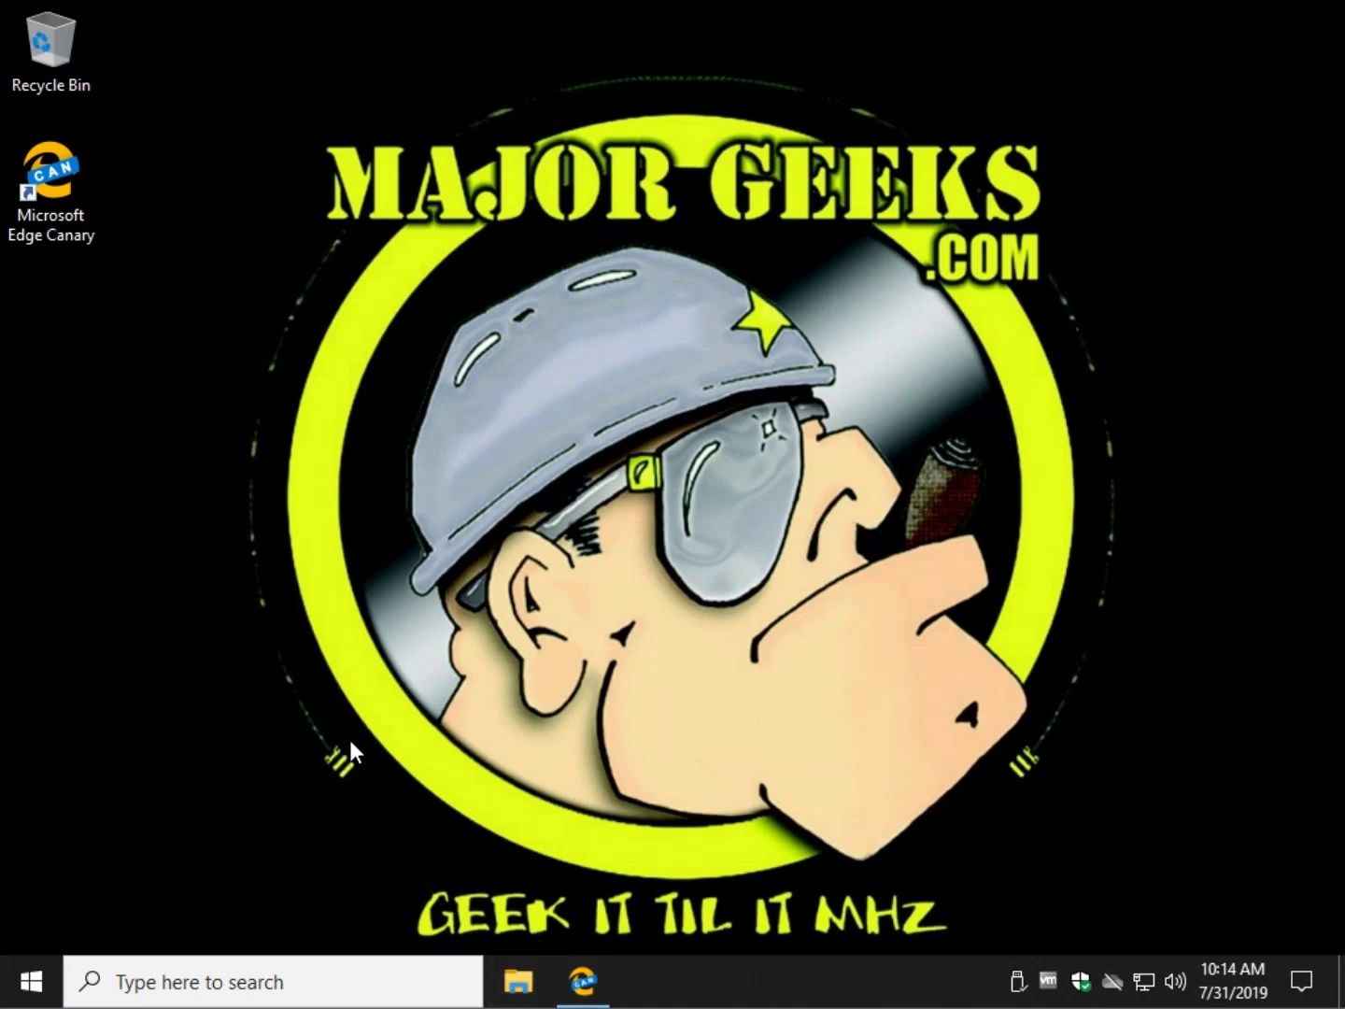
Step: Launch Registry Editor from the Run dialog and approve the UAC prompt
key(super+r)
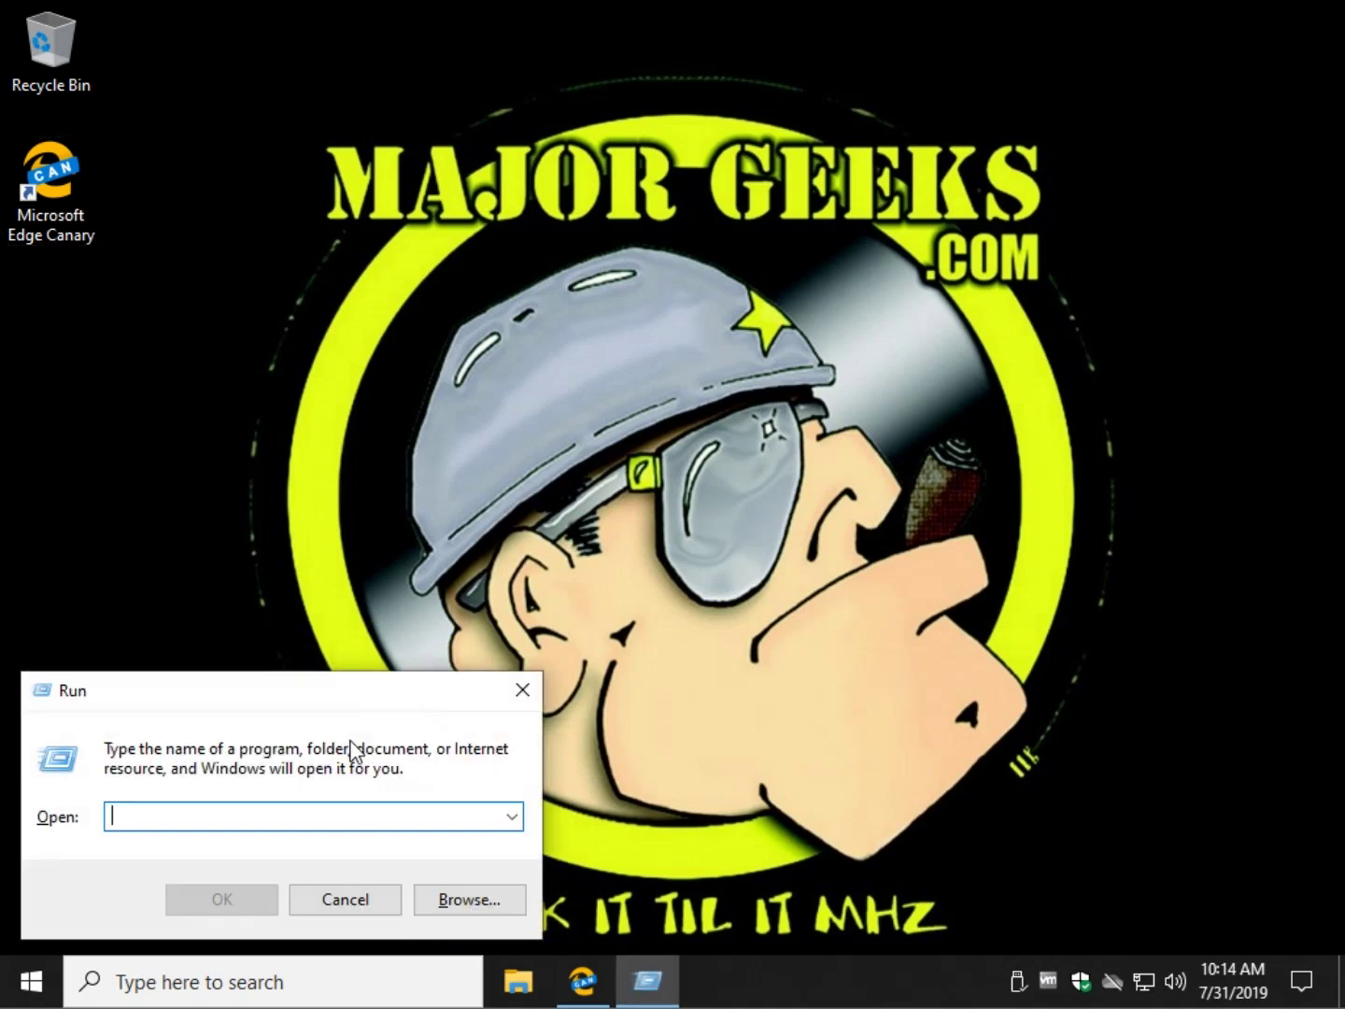
text(reg)
text(it)
key(Return)
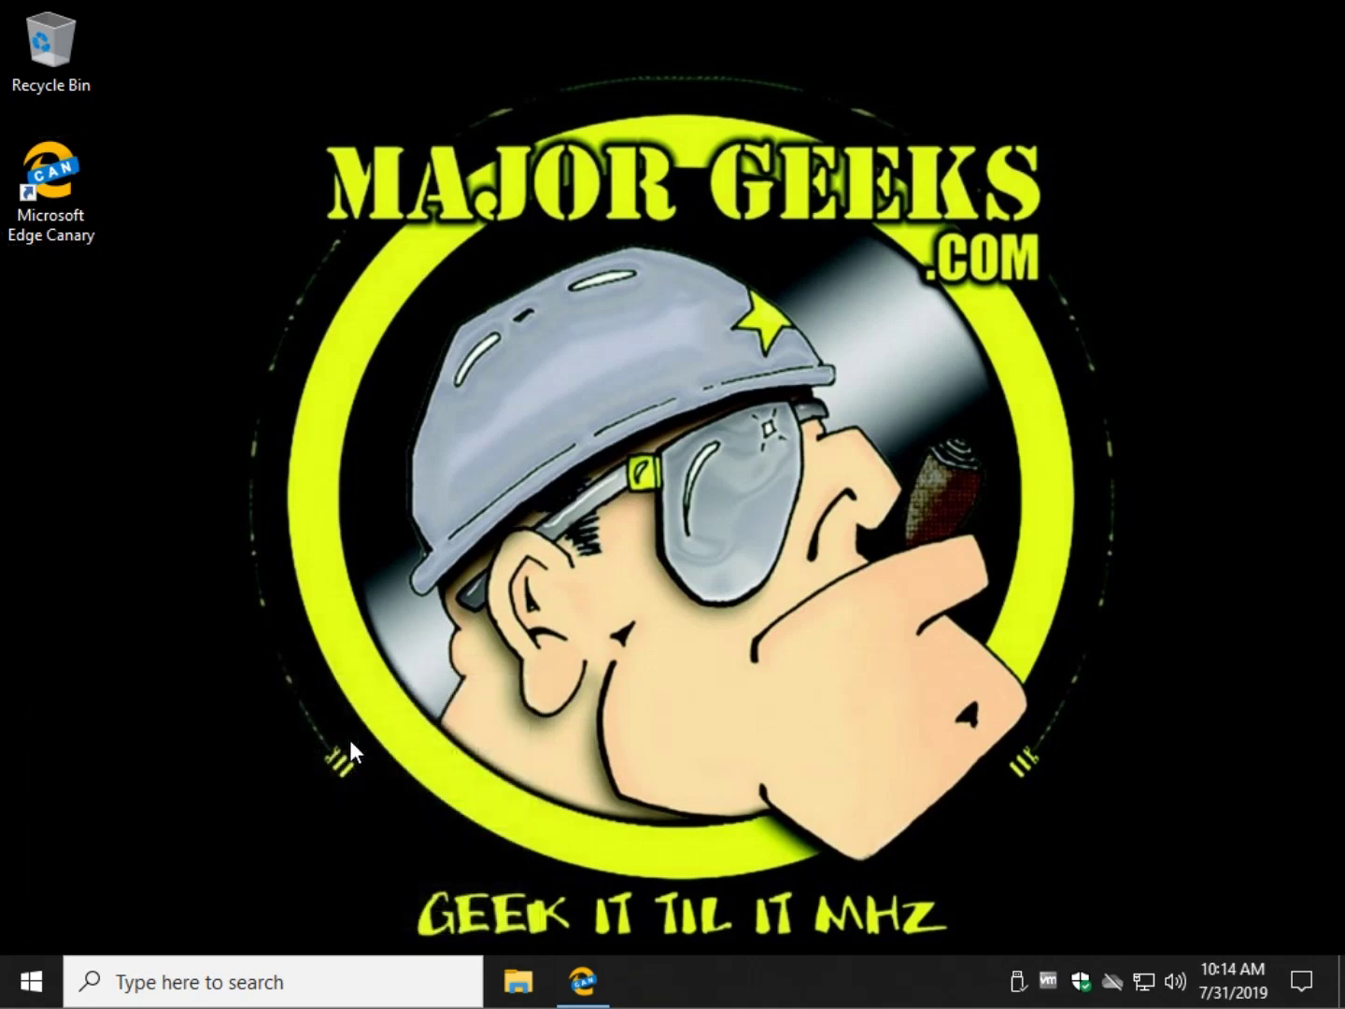
click(571, 659)
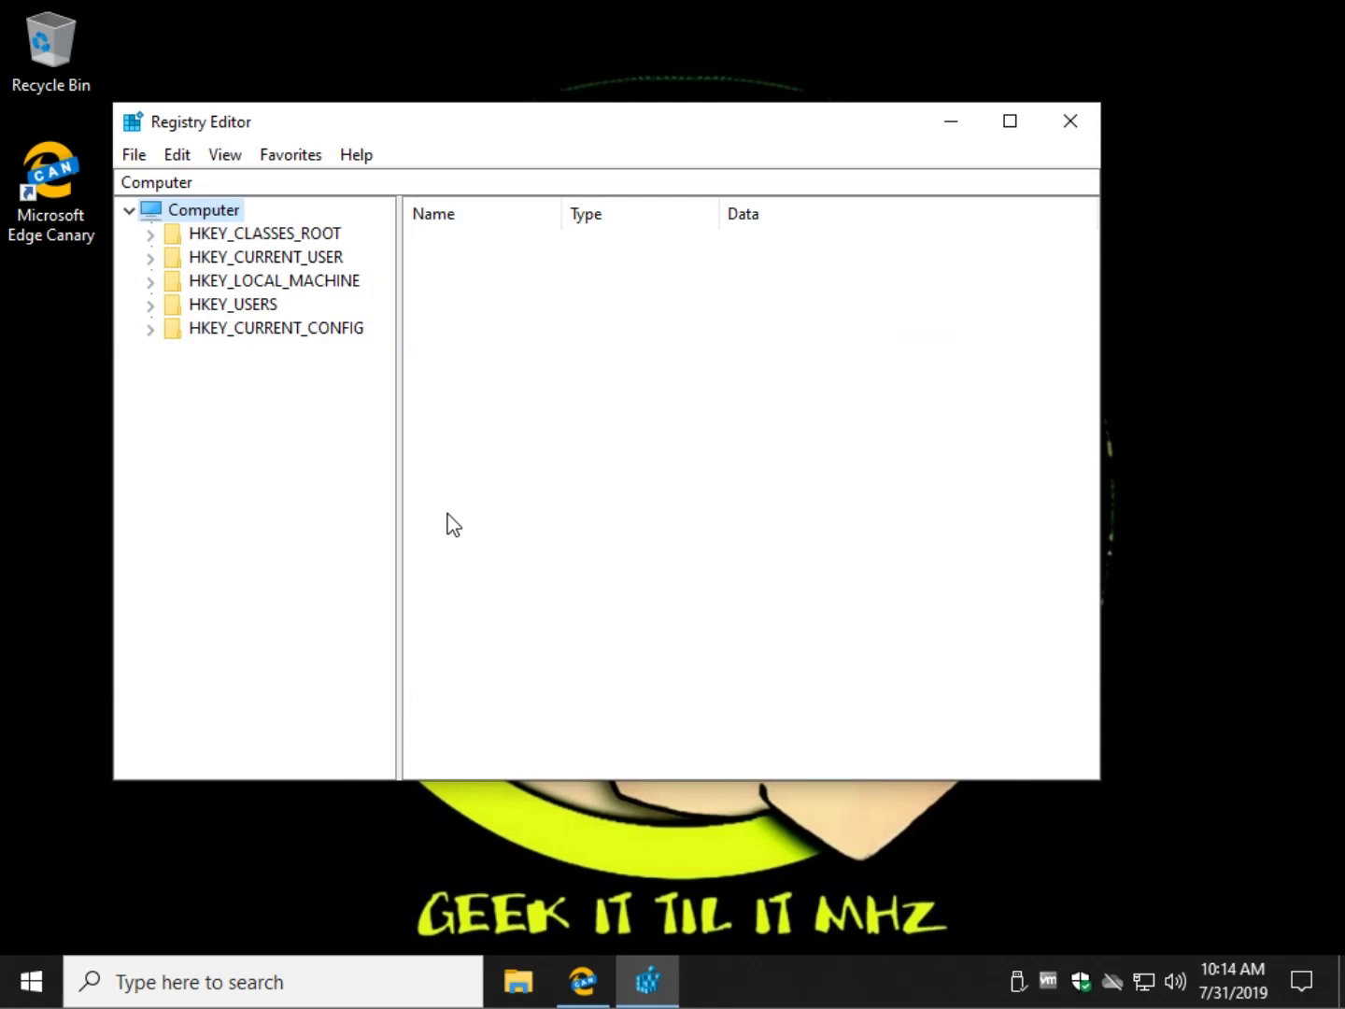
Step: Copy the HKEY_CURRENT_USER Search key path from the MajorGeeks article in Edge
click(586, 985)
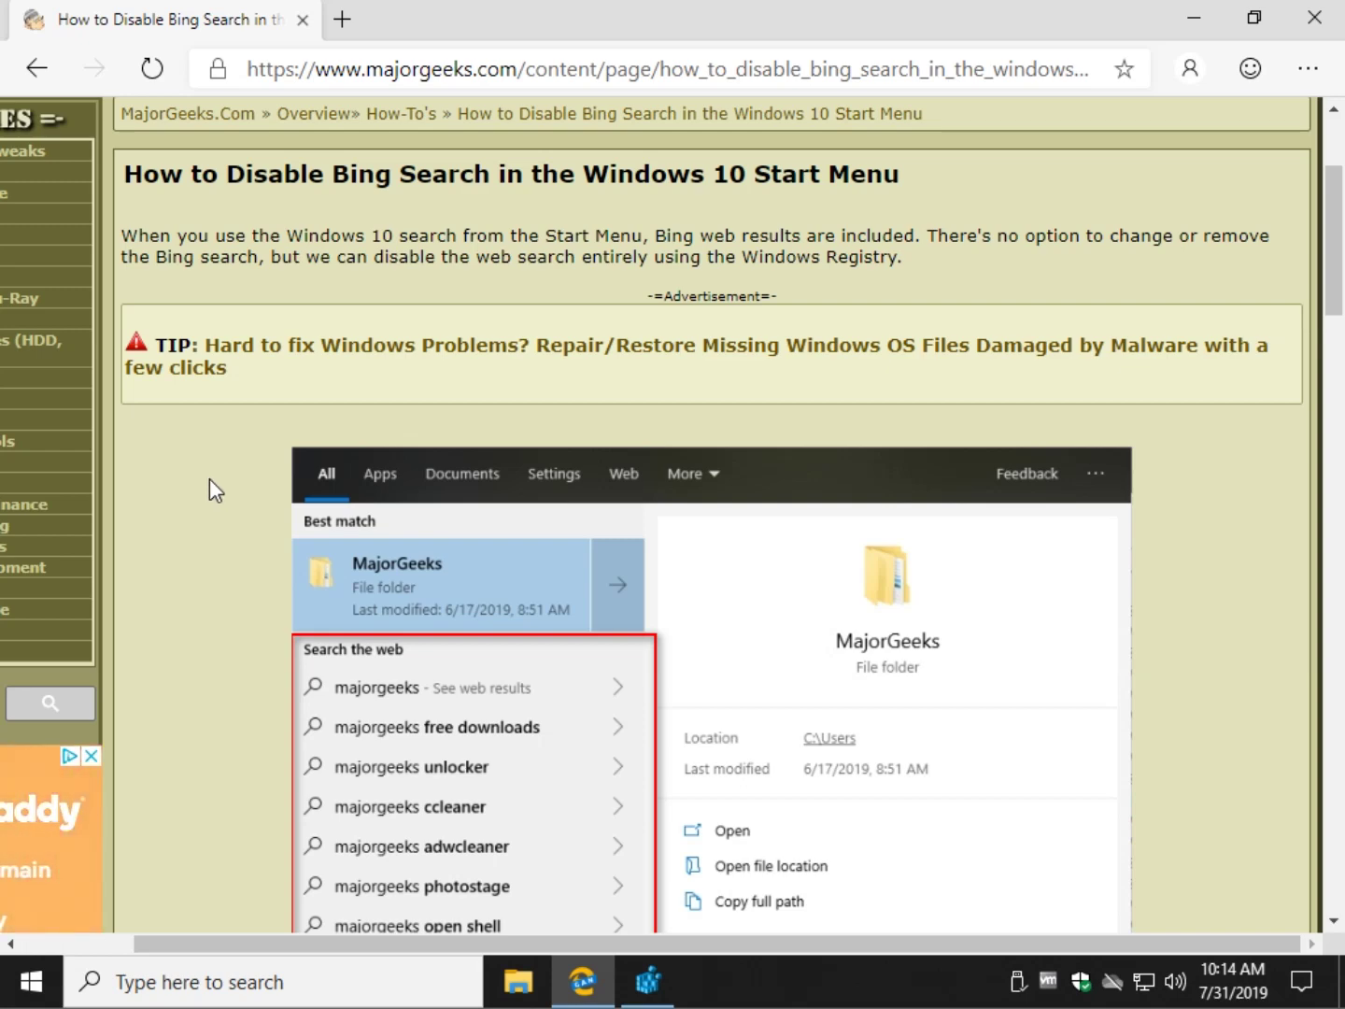
scroll(209, 479, down, 5)
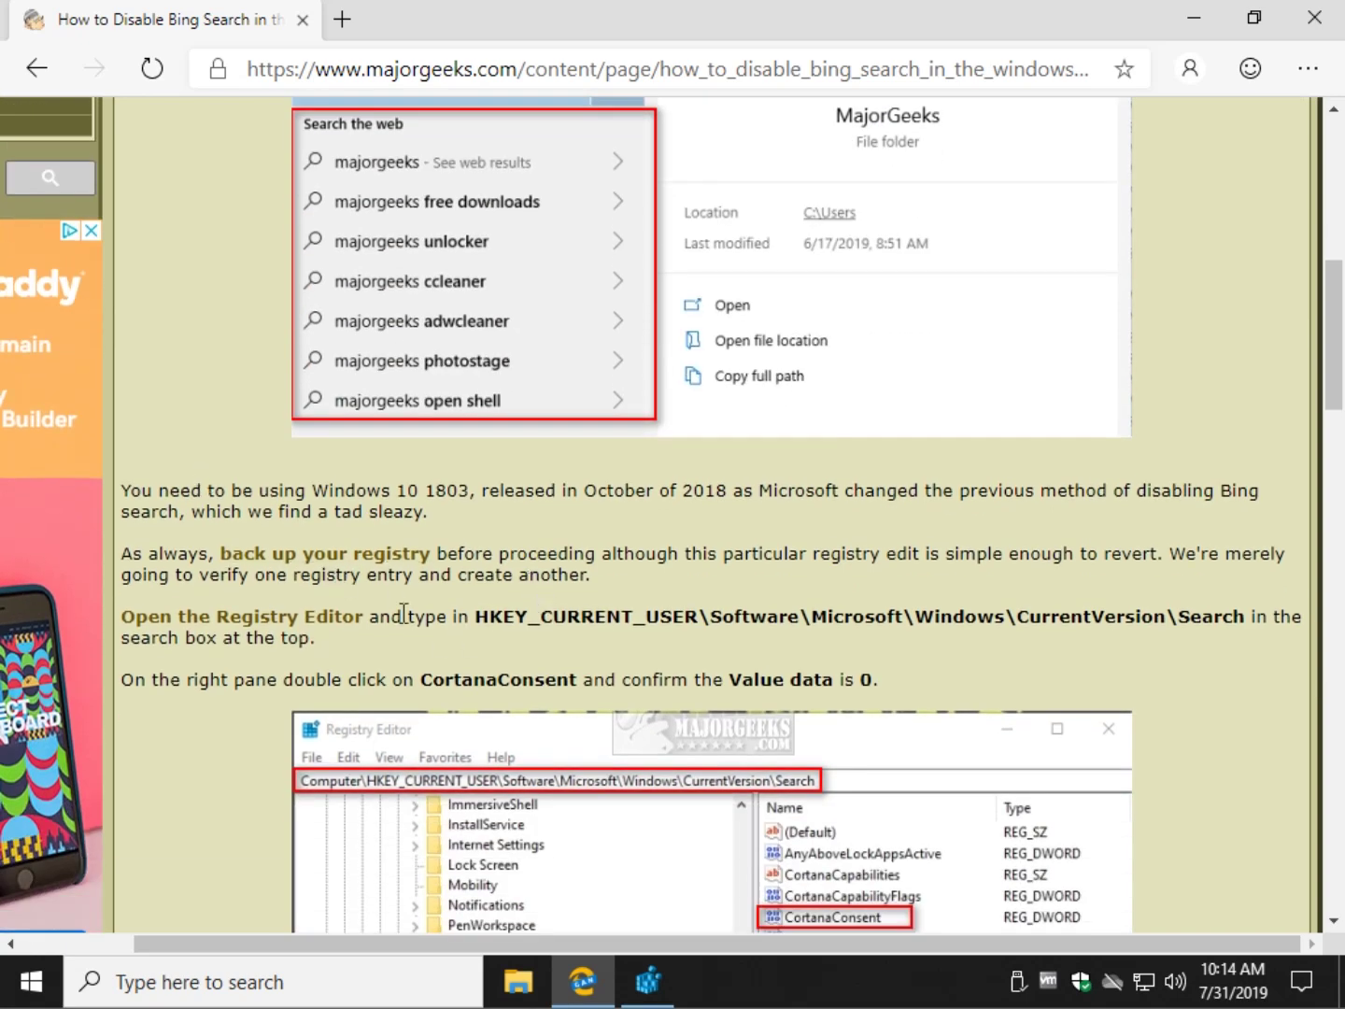
drag(478, 608, 1258, 616)
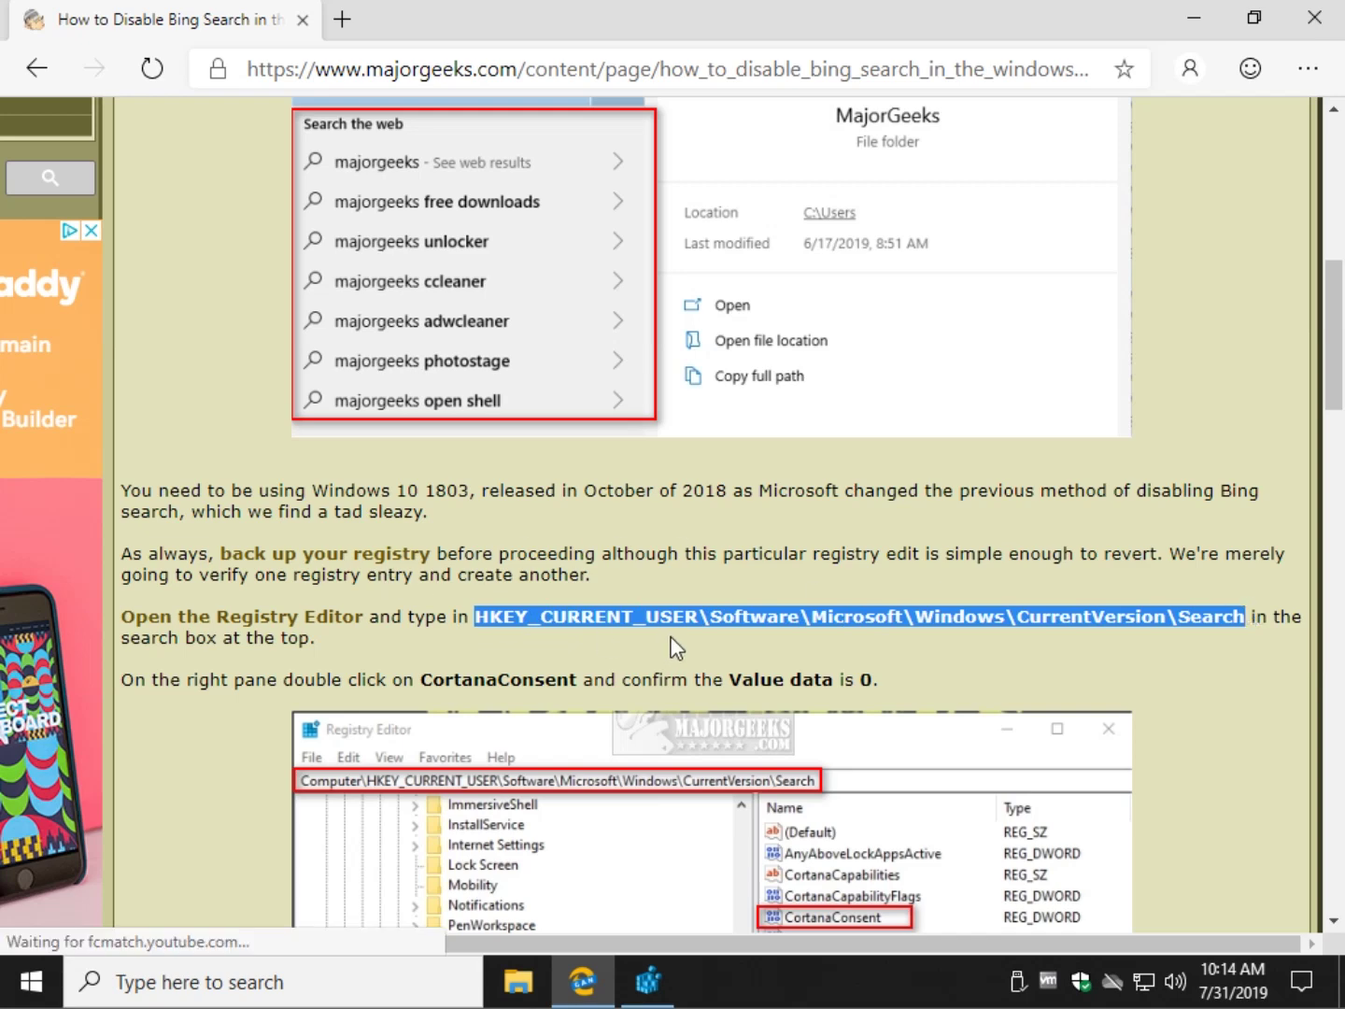
right_click(693, 617)
click(741, 647)
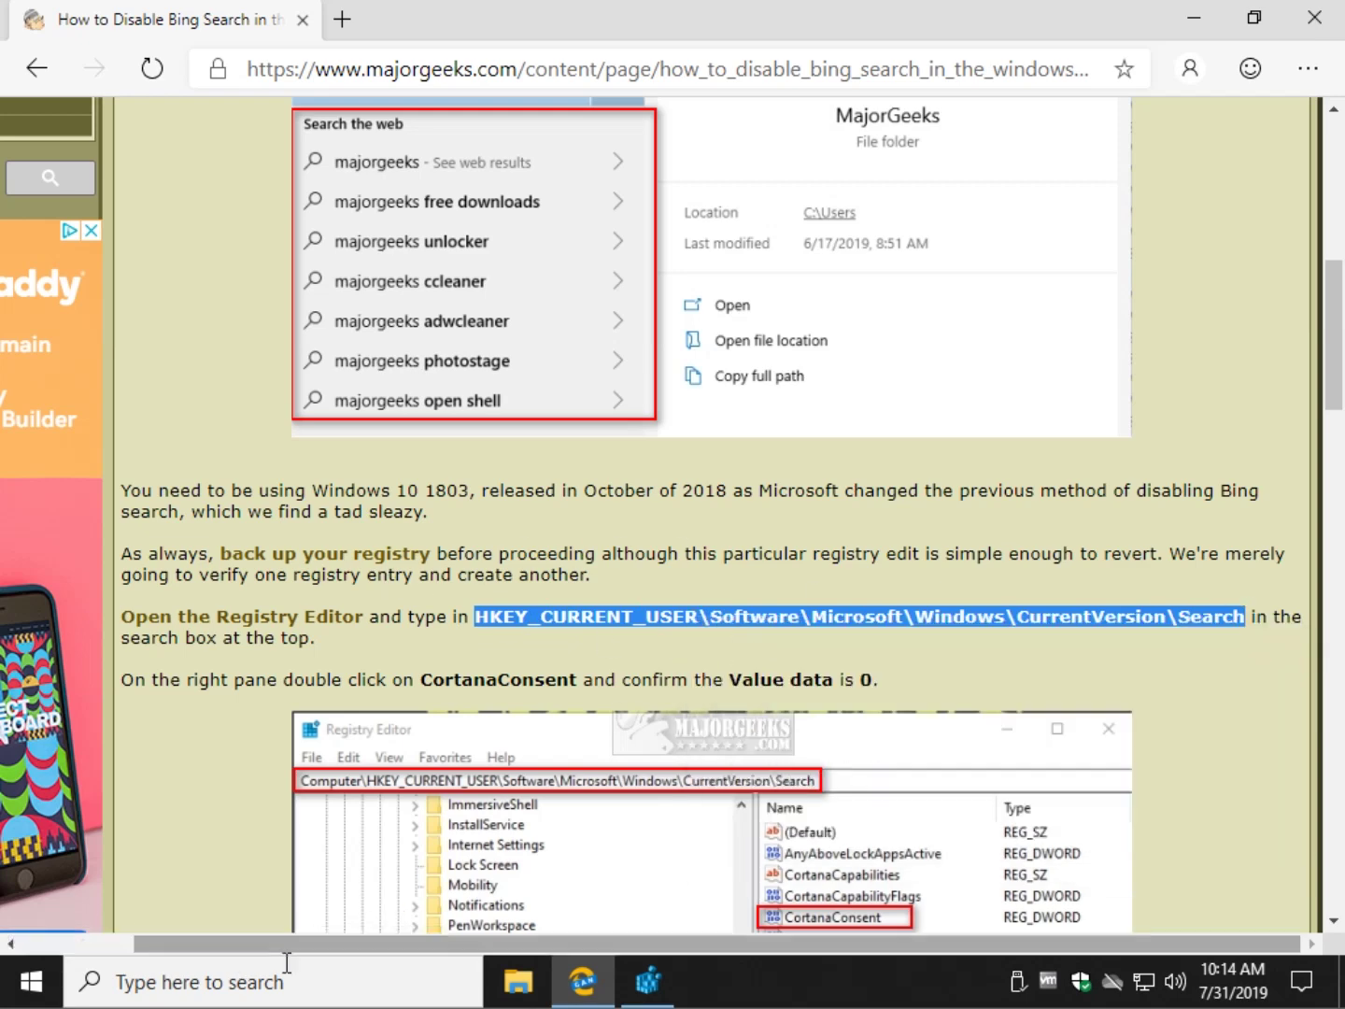
Step: Paste the copied path into Registry Editor's address bar to reach the Search key
click(627, 989)
drag(216, 180, 5, 182)
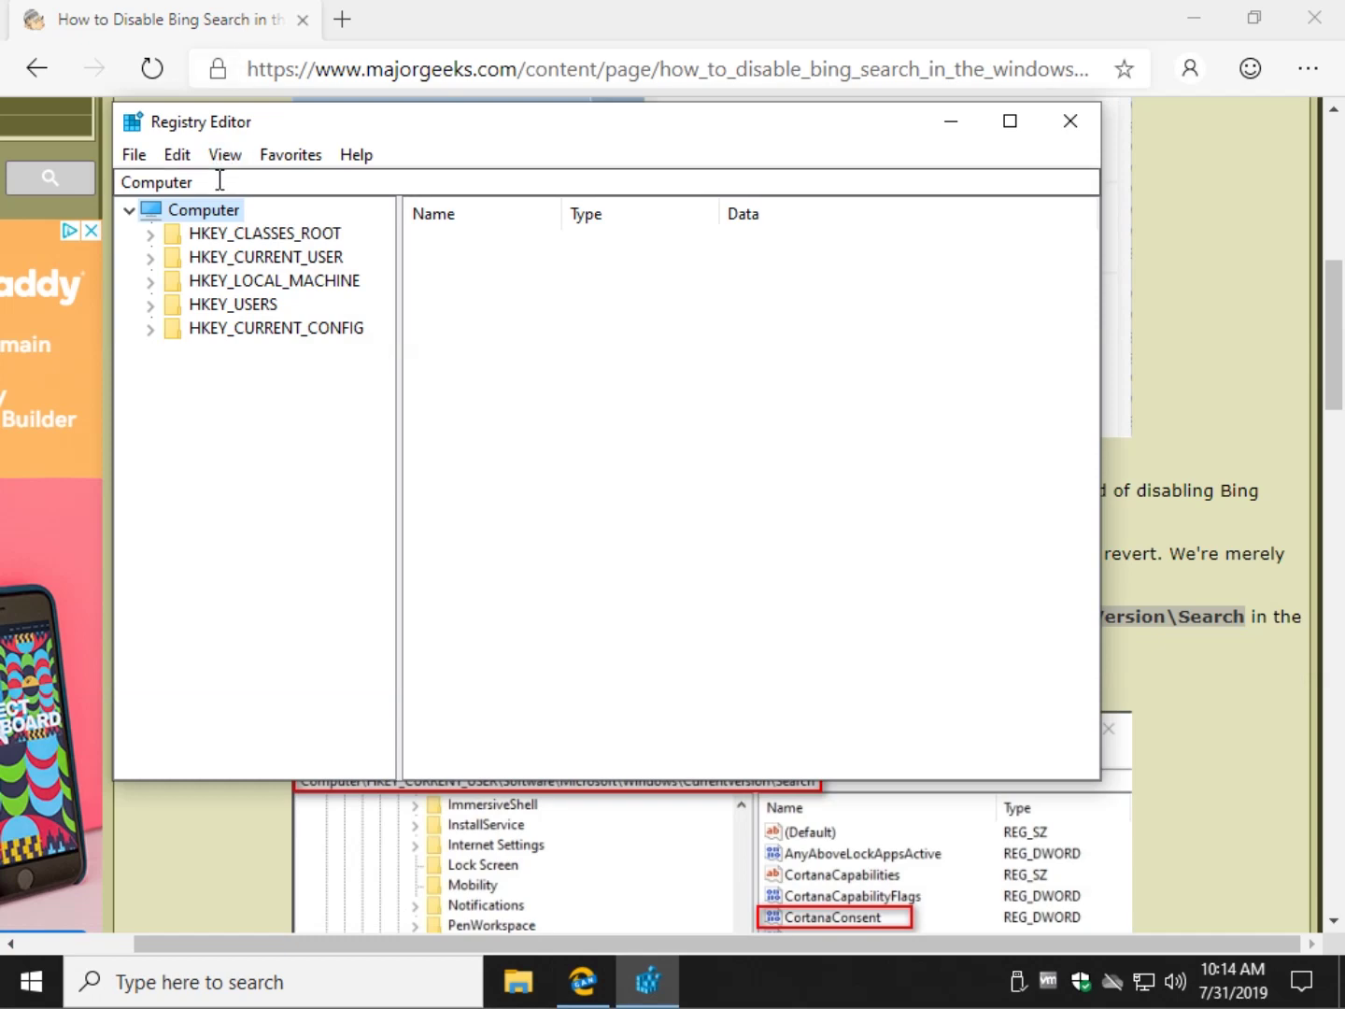
key(ctrl+v)
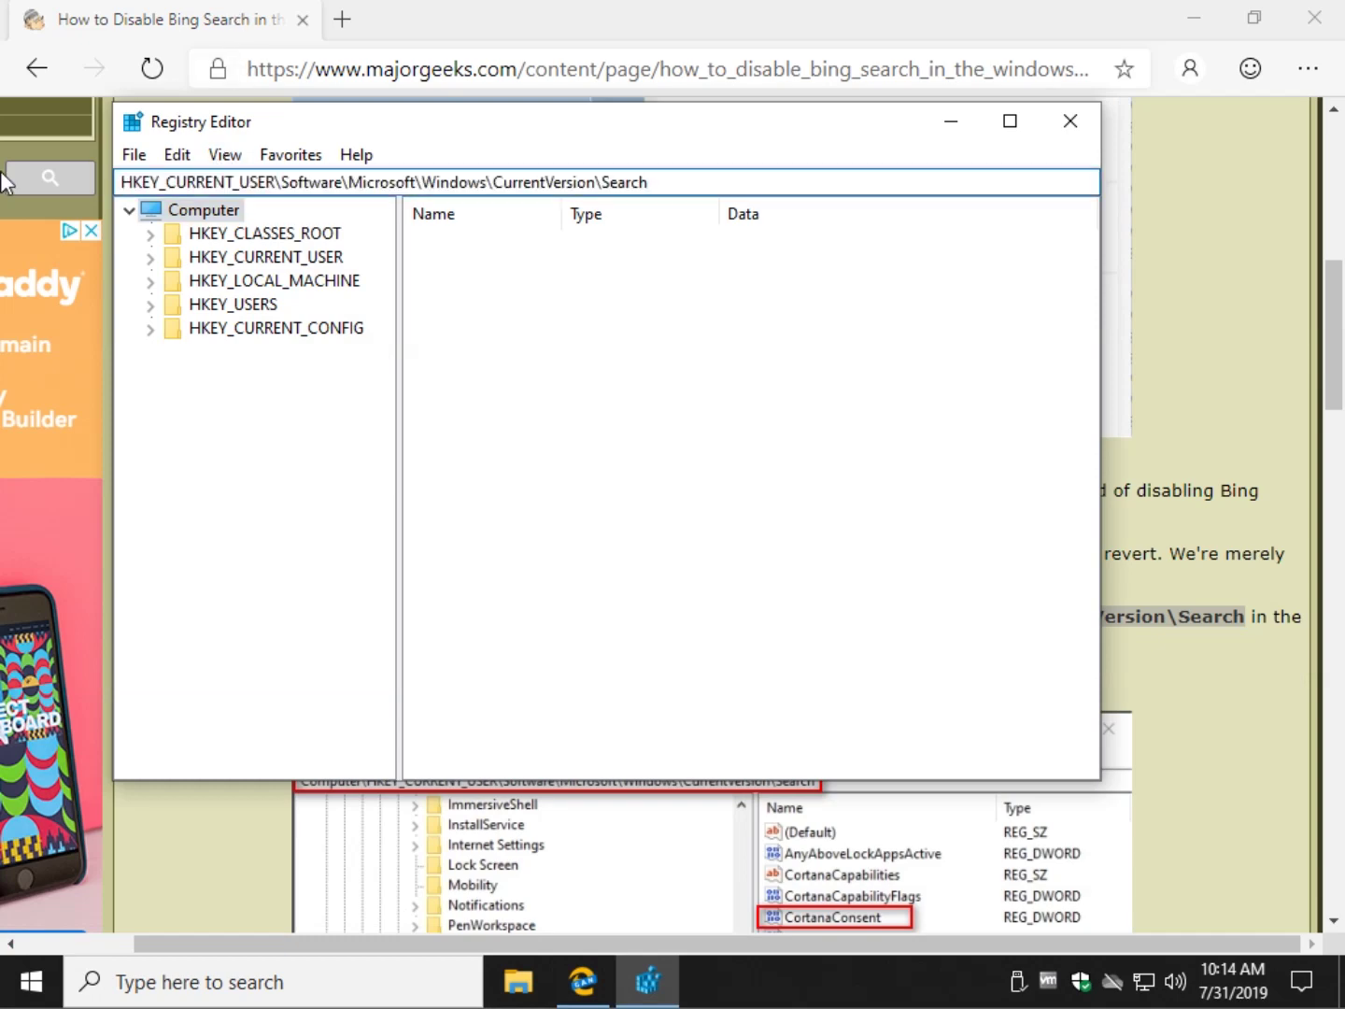
key(Return)
Step: Open CortanaConsent, confirm its value data is 0, and cancel without changes
drag(398, 517, 478, 516)
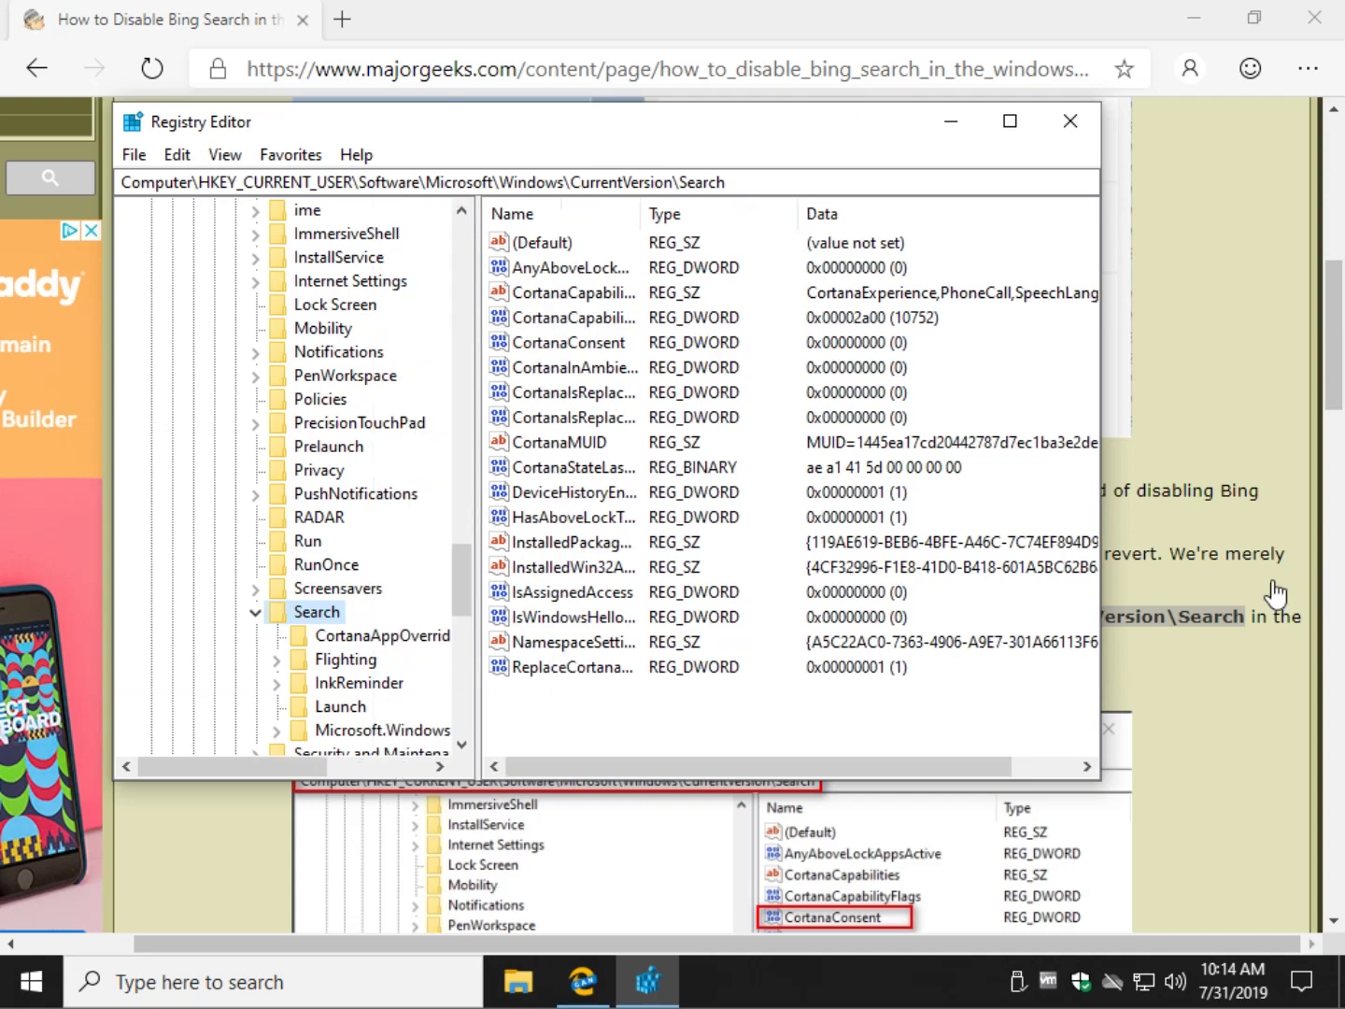
scroll(1200, 577, down, 4)
scroll(1199, 577, down, 2)
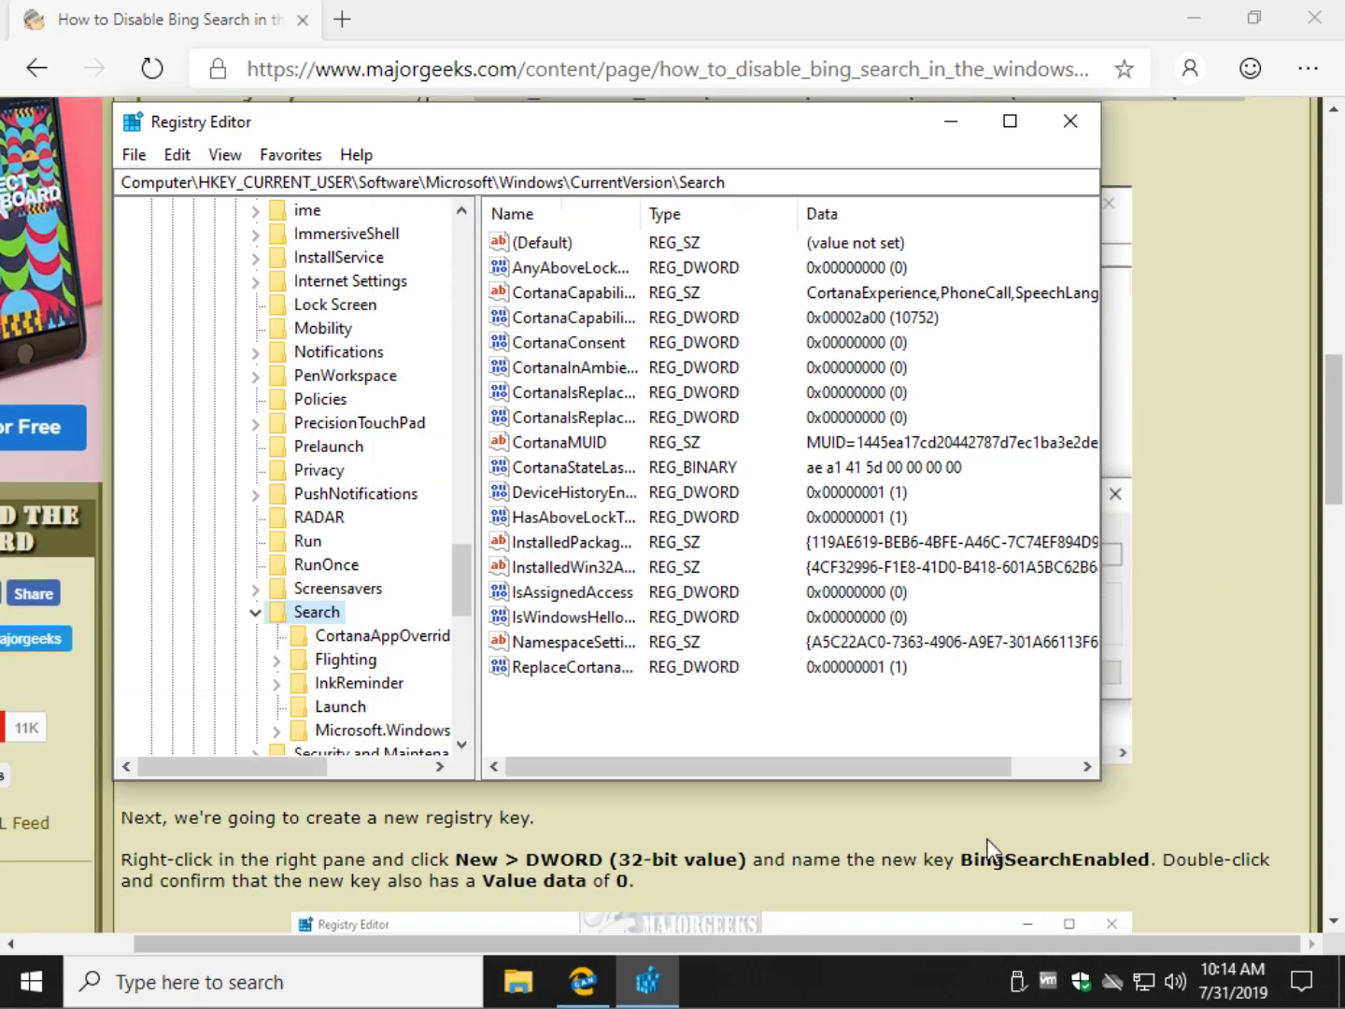
scroll(391, 861, up, 3)
scroll(399, 869, up, 3)
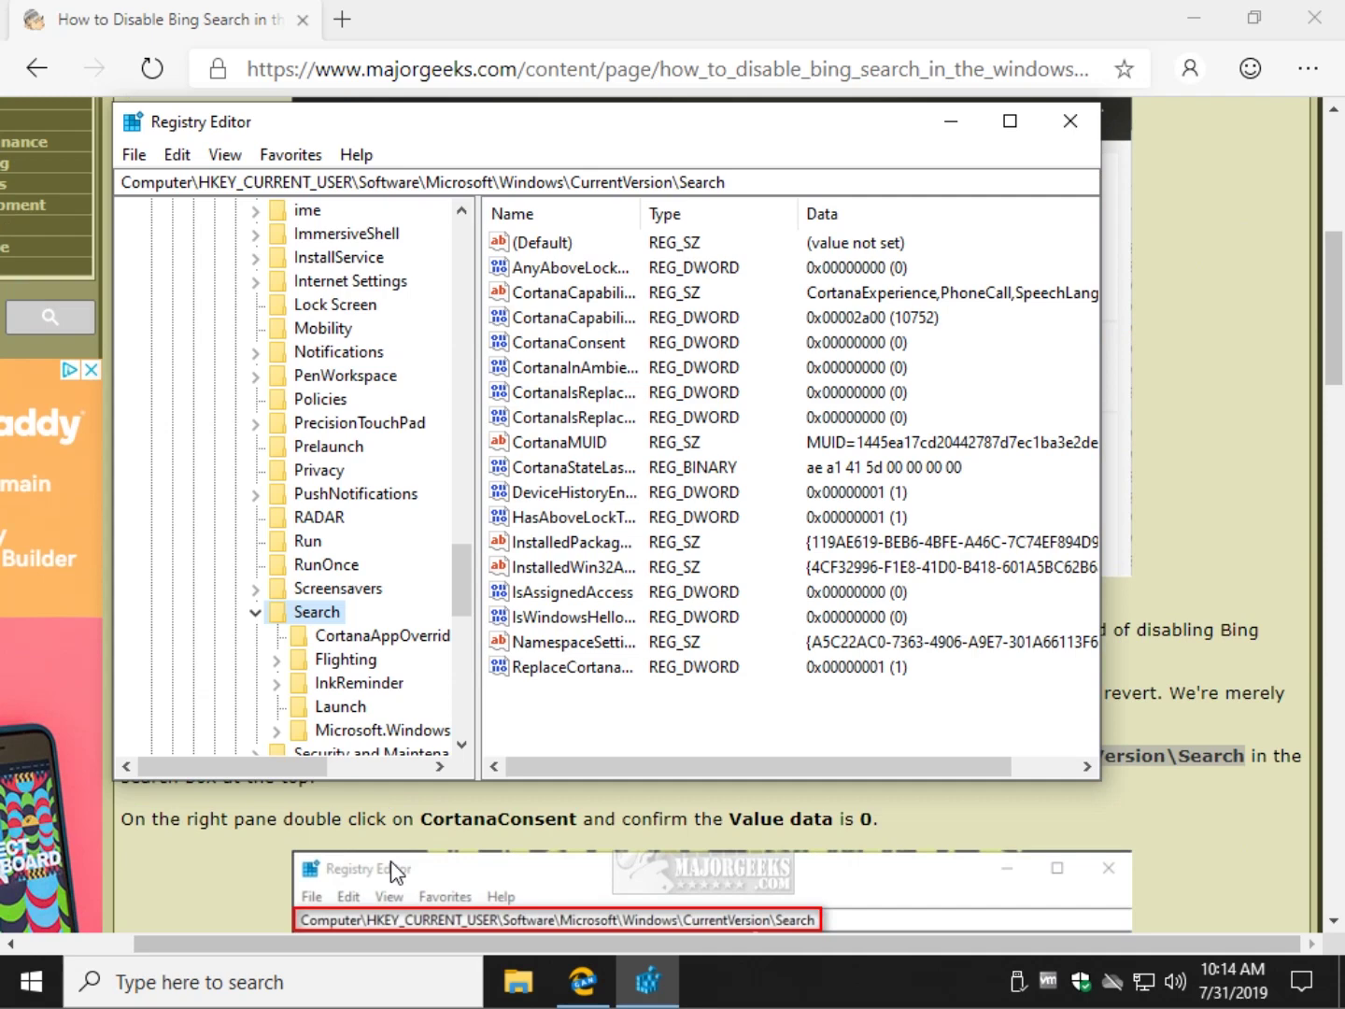
scroll(430, 893, up, 2)
scroll(458, 917, down, 2)
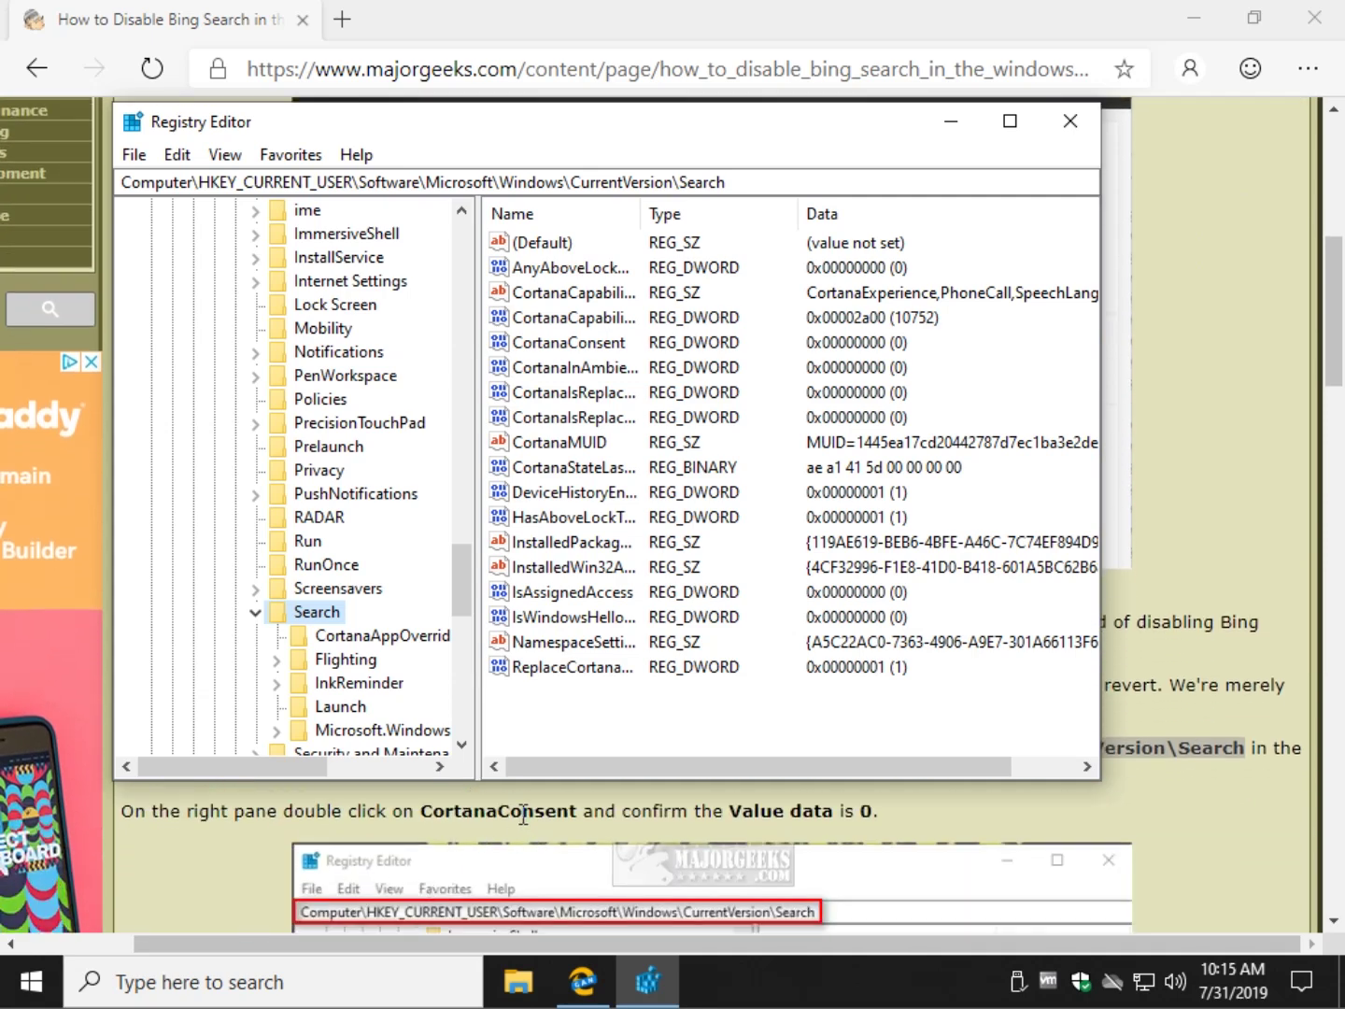
click(604, 344)
double_click(604, 344)
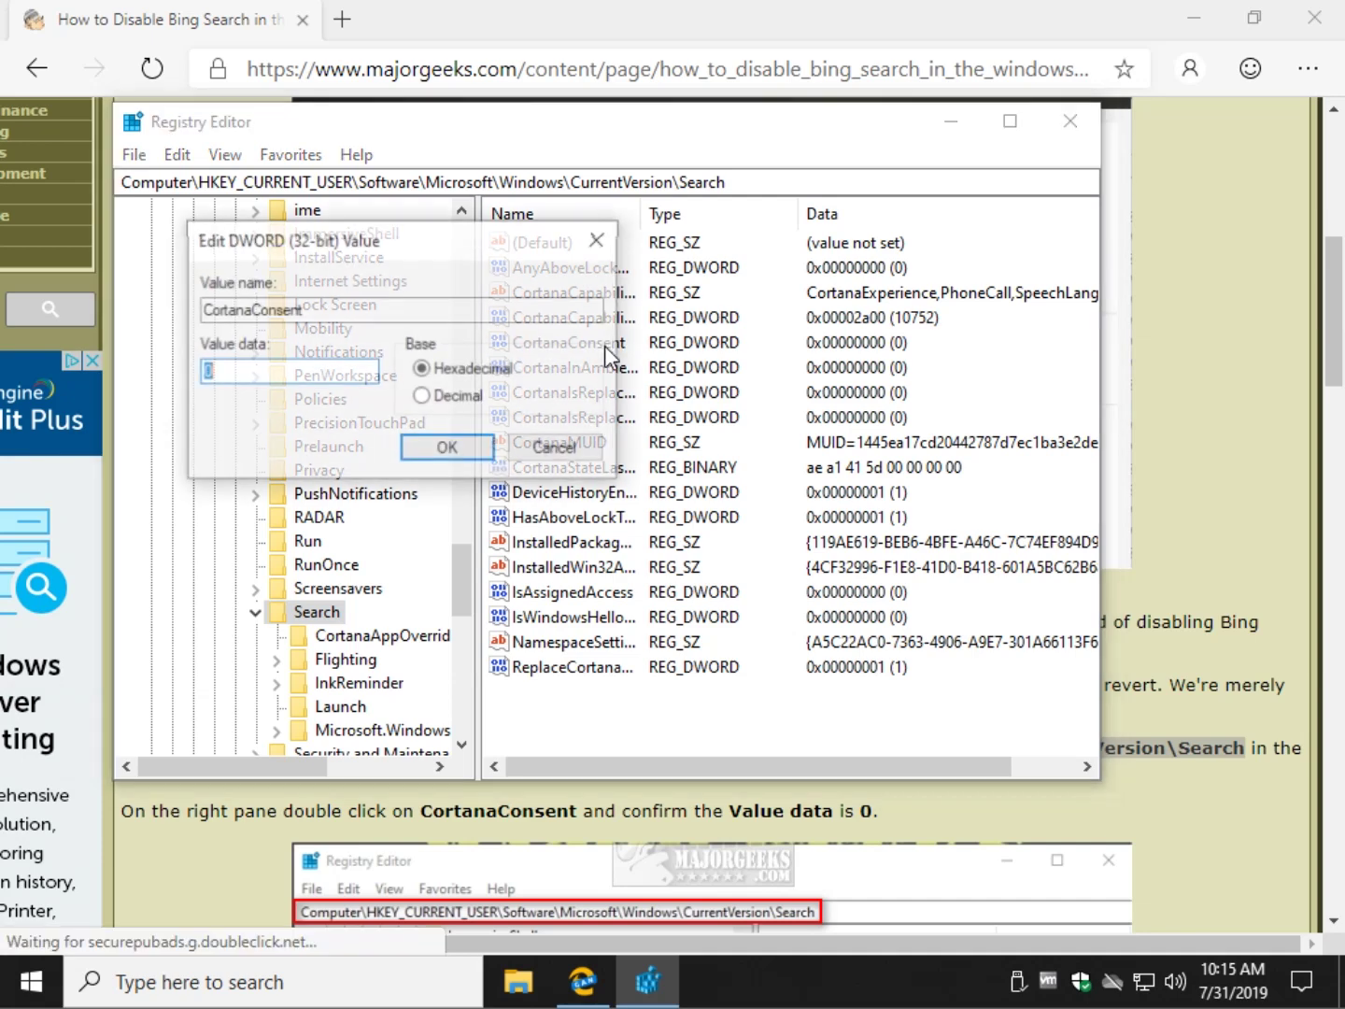
click(223, 377)
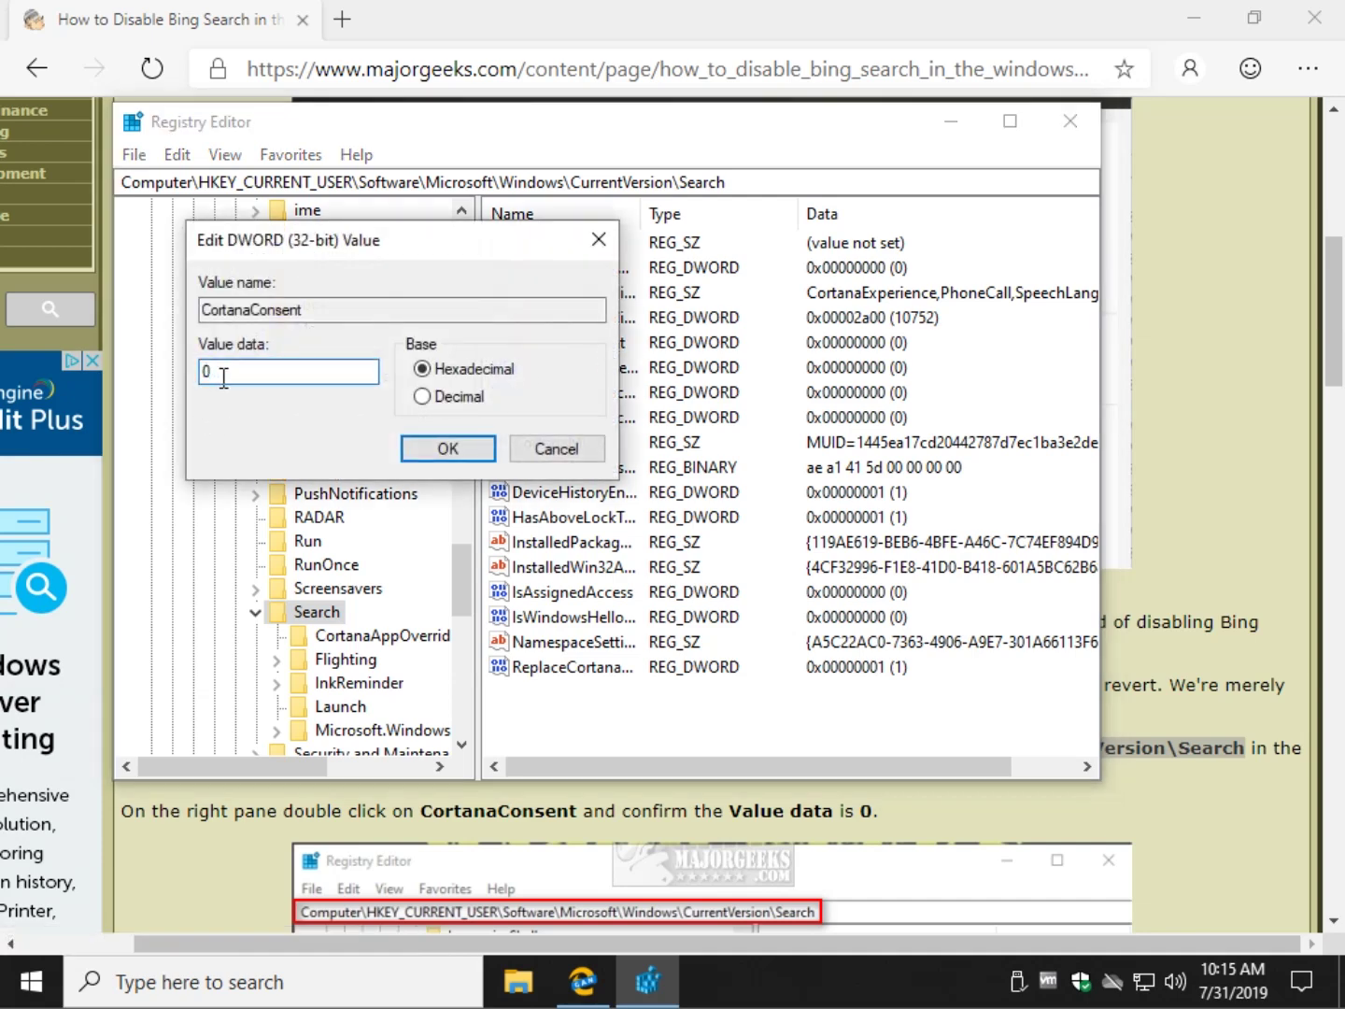
click(524, 453)
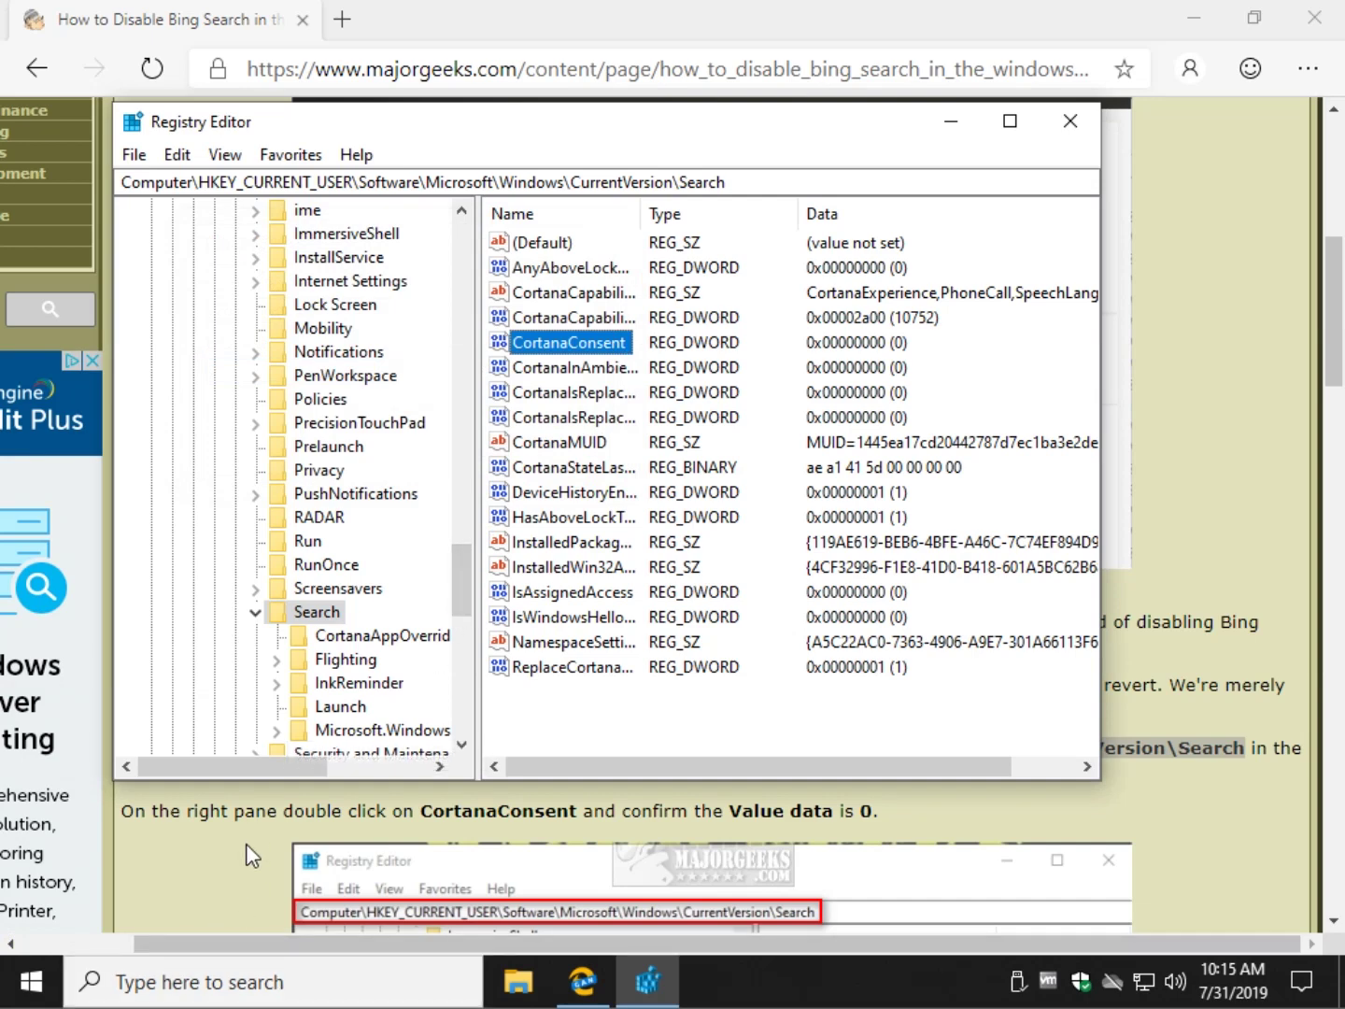
Step: Create a new DWORD (32-bit) value named BingSearchEnabled under the Search key
scroll(245, 846, down, 3)
scroll(245, 846, down, 5)
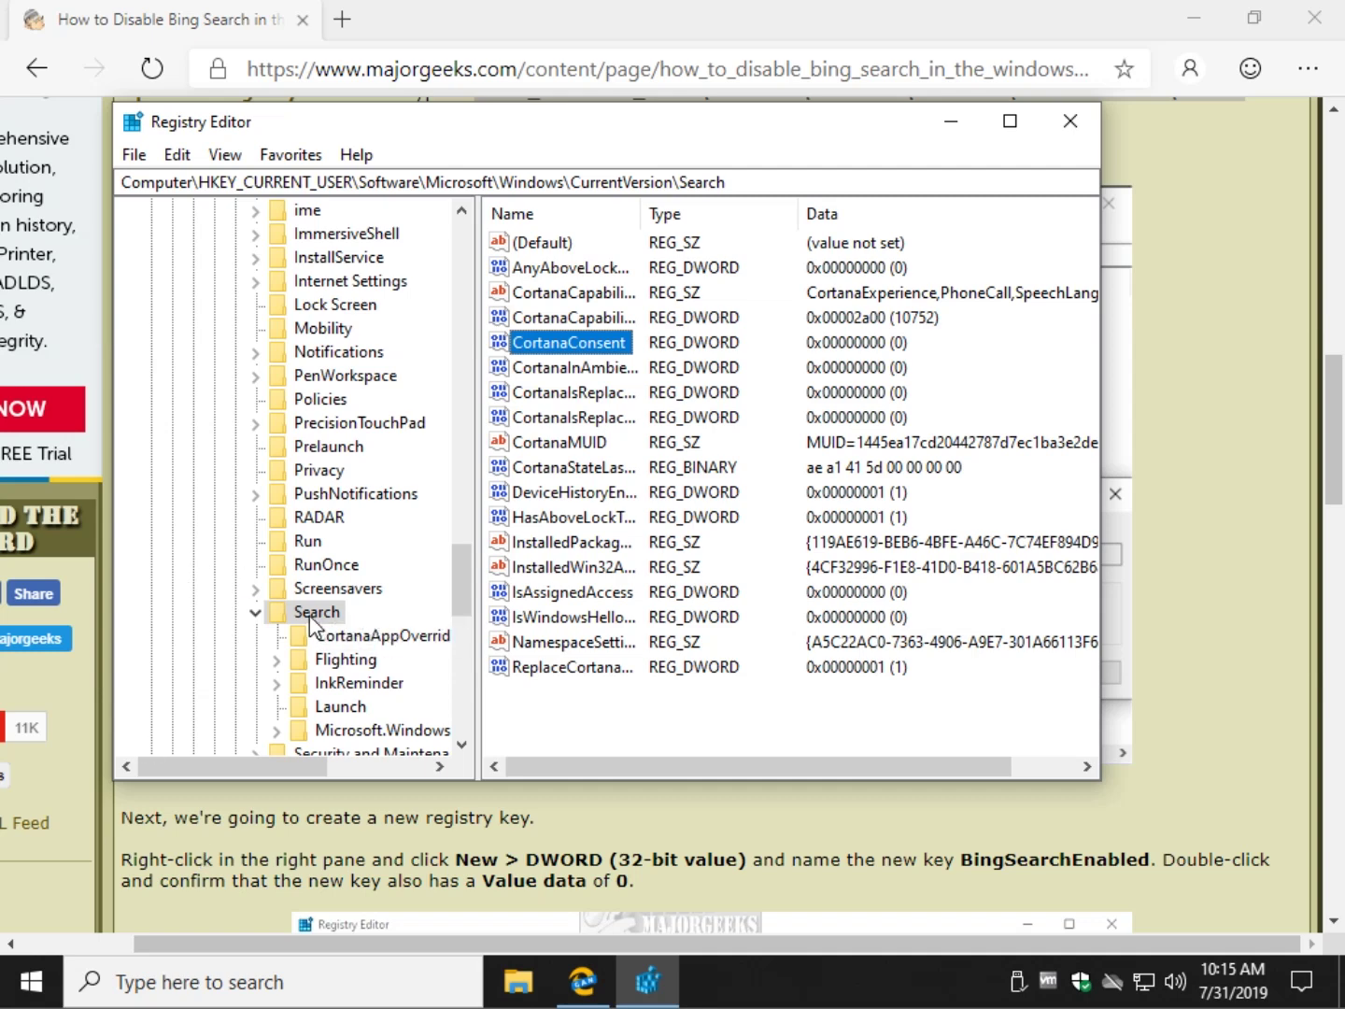
right_click(580, 525)
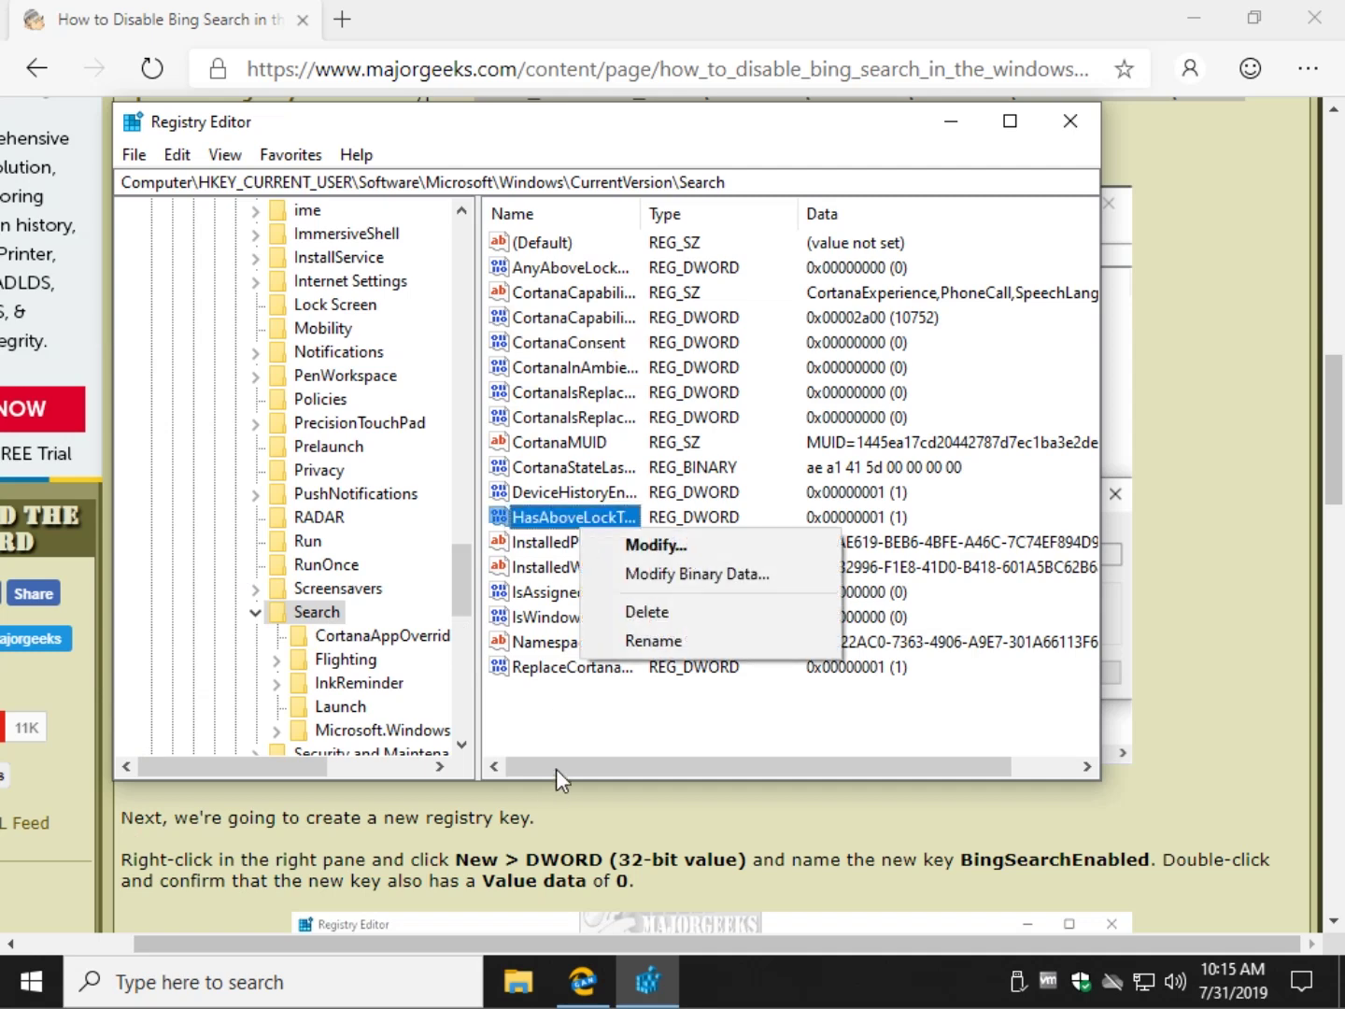
right_click(609, 719)
mouse_move(678, 737)
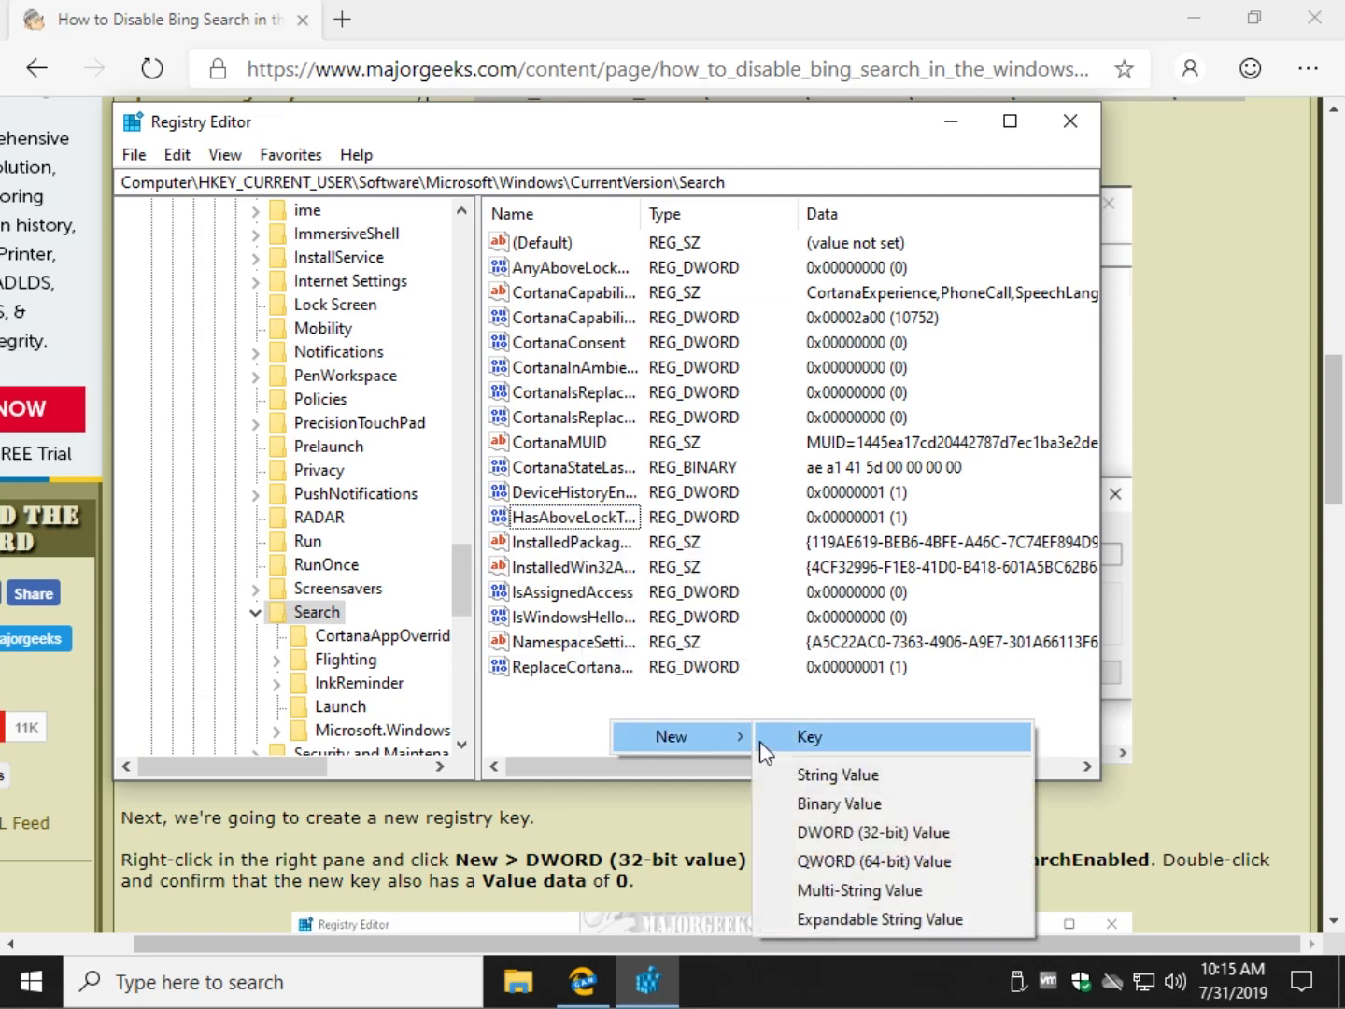
click(875, 833)
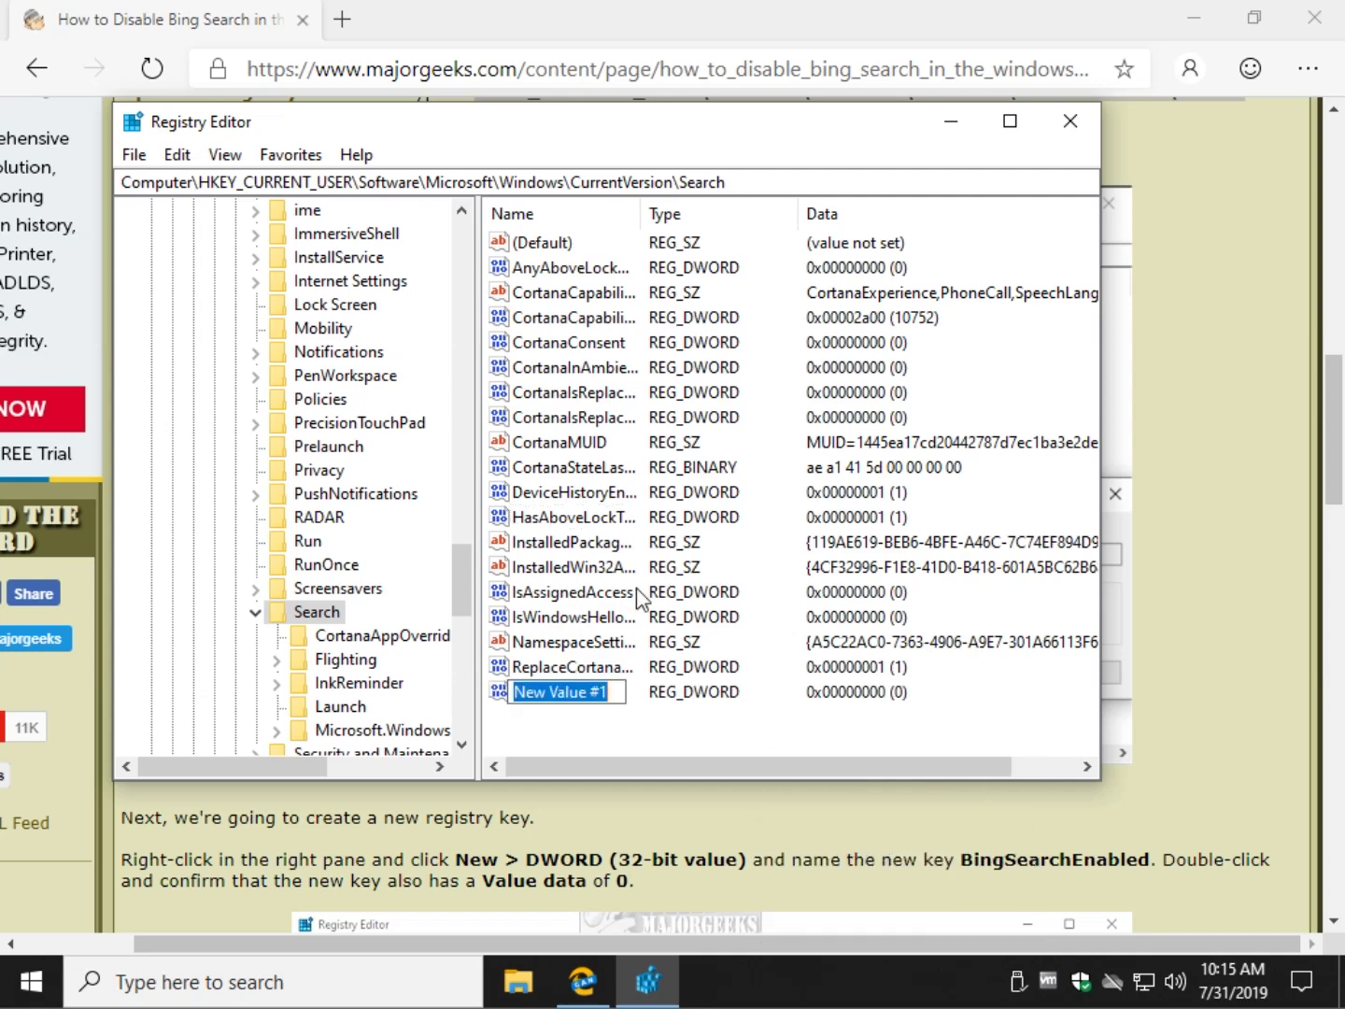
text(Bi)
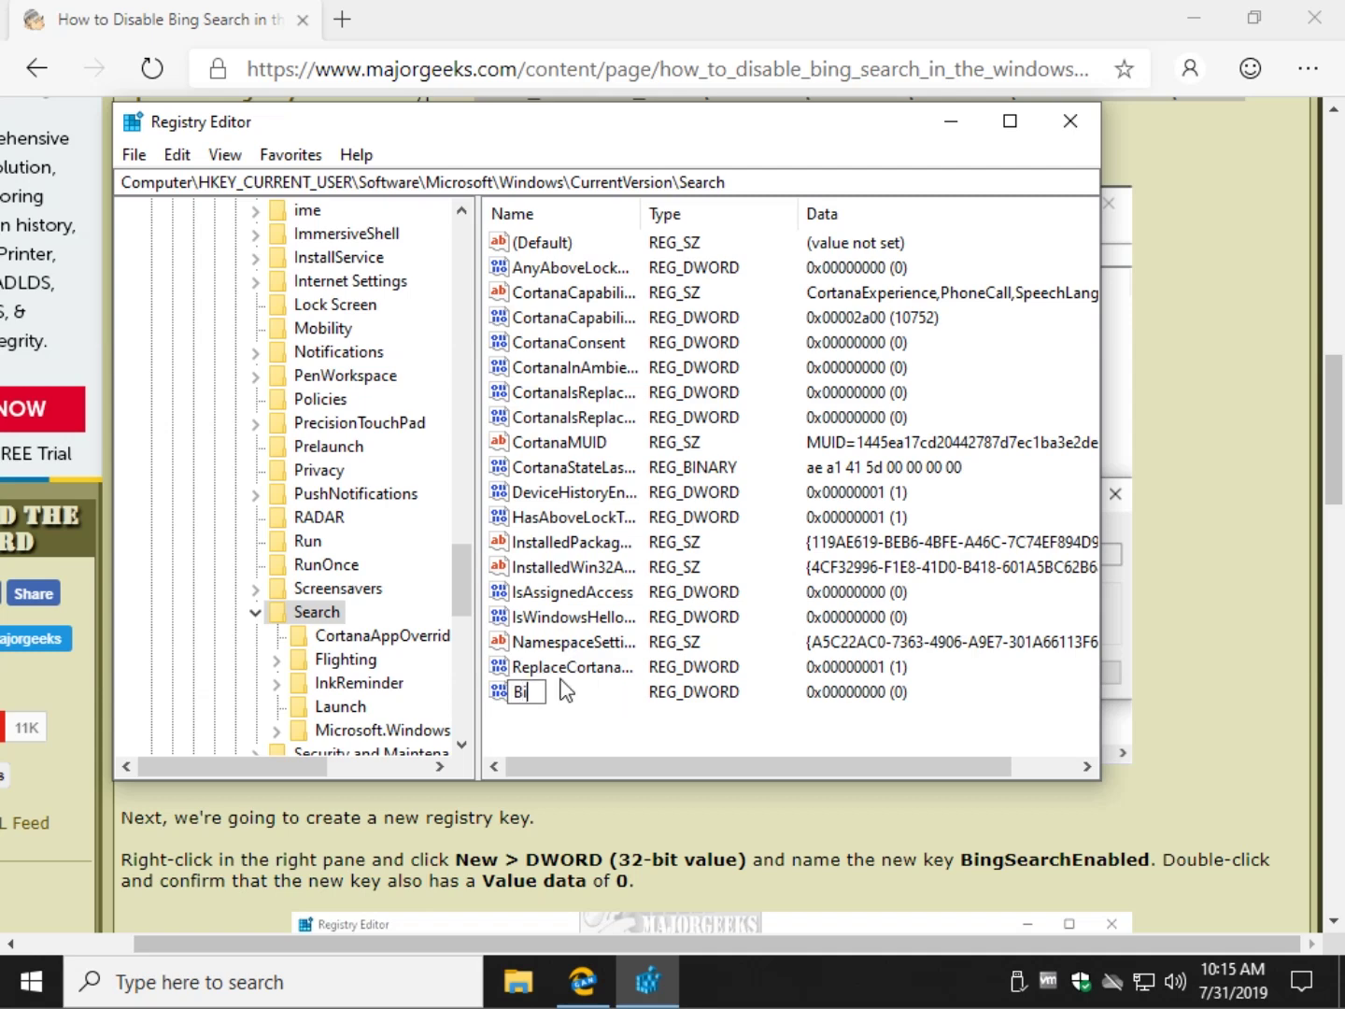
text(ngSea)
text(rchE)
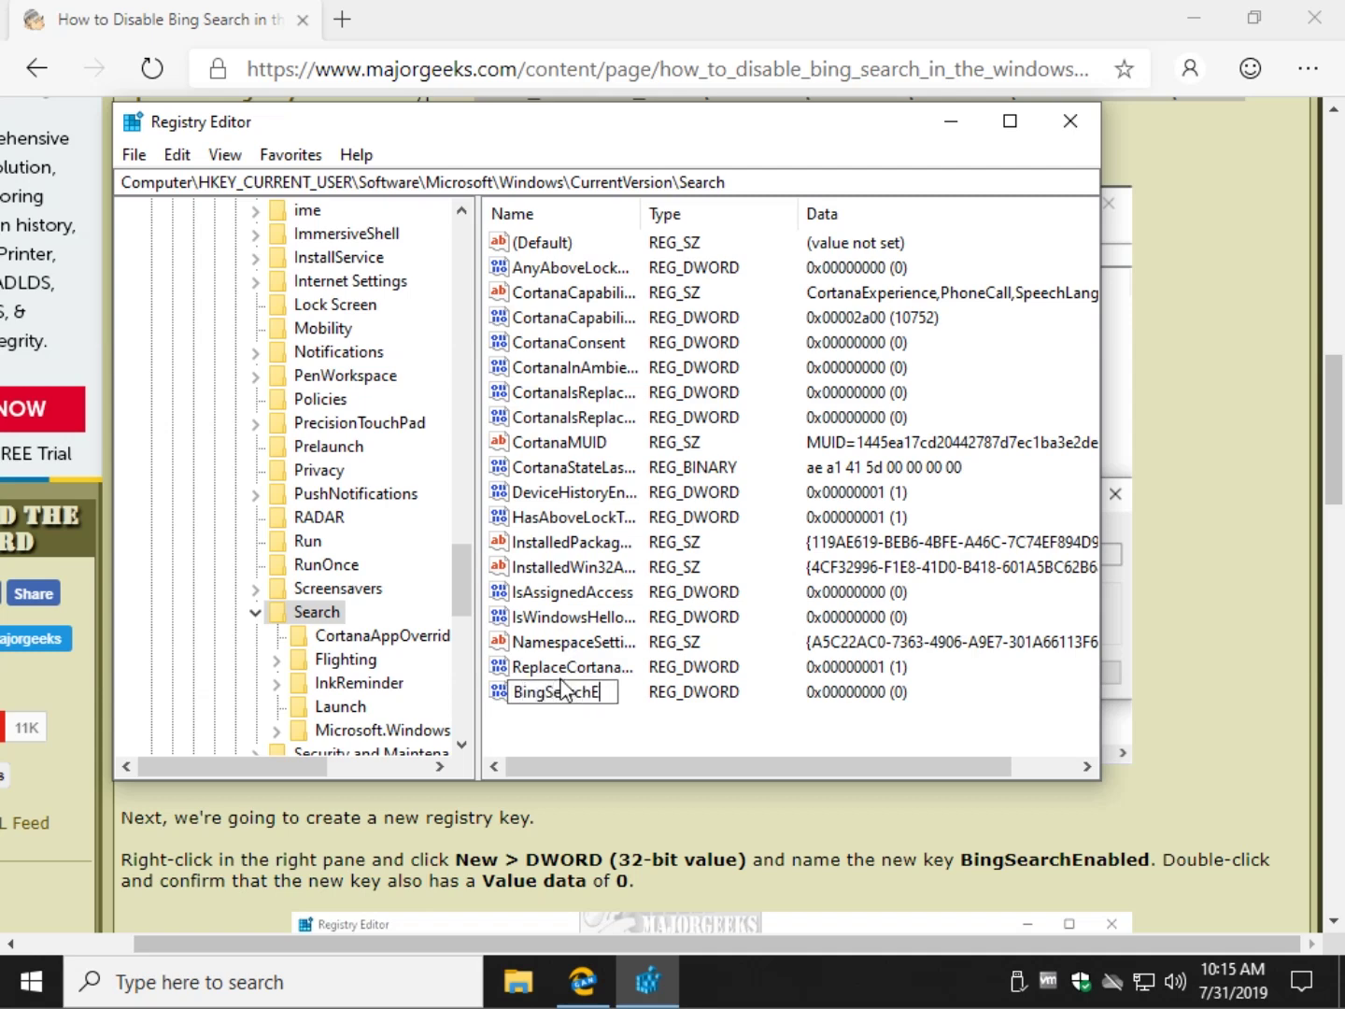
text(nabled)
key(Return)
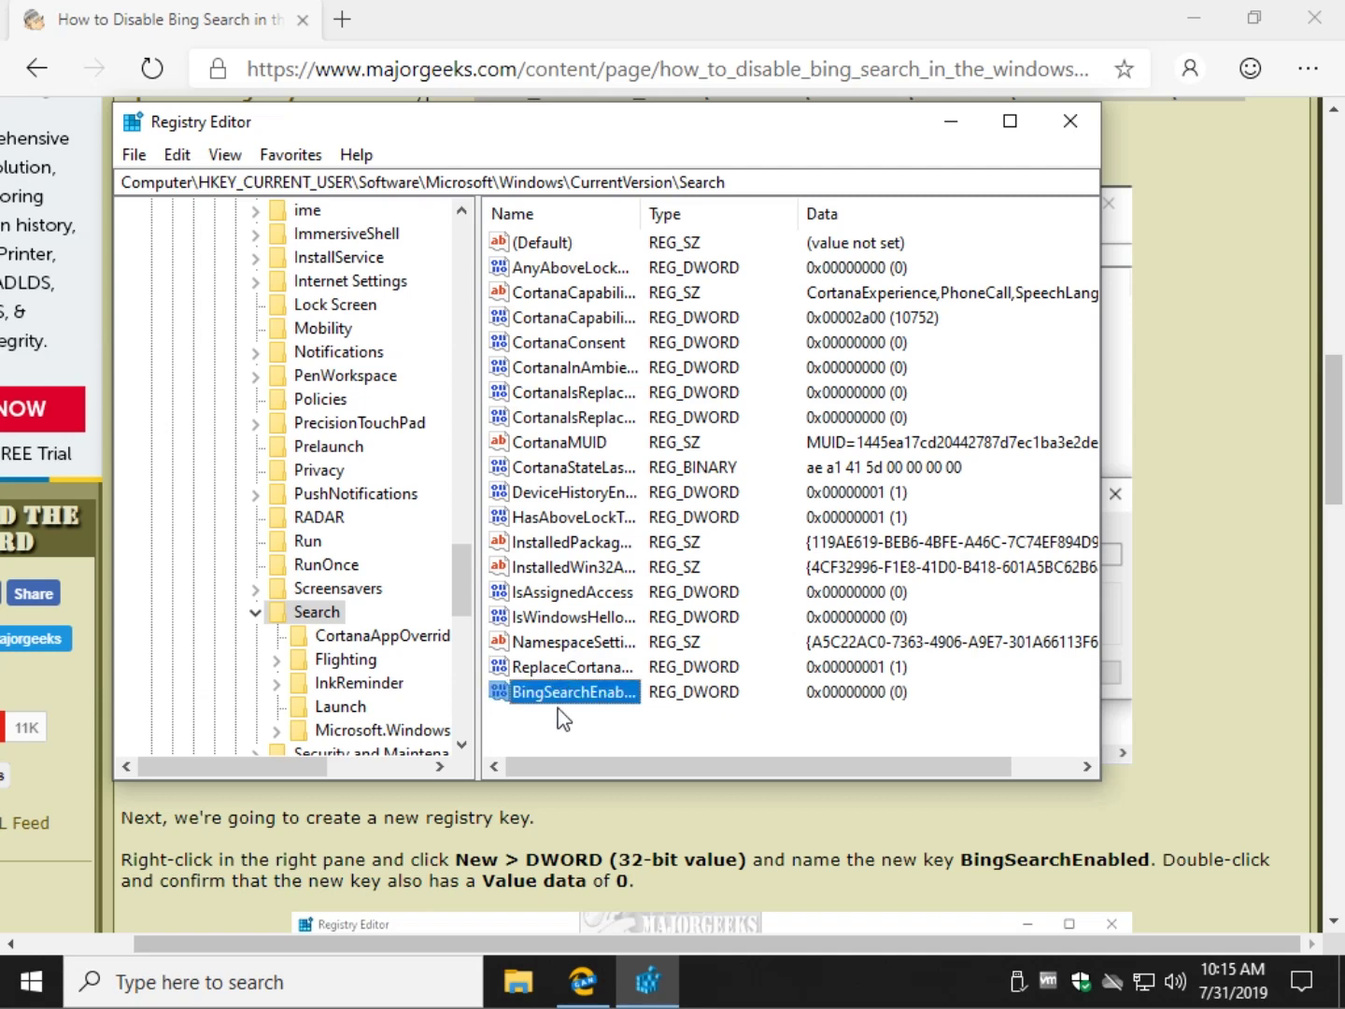
Step: Open BingSearchEnabled, confirm its value data is 0, and cancel
double_click(583, 695)
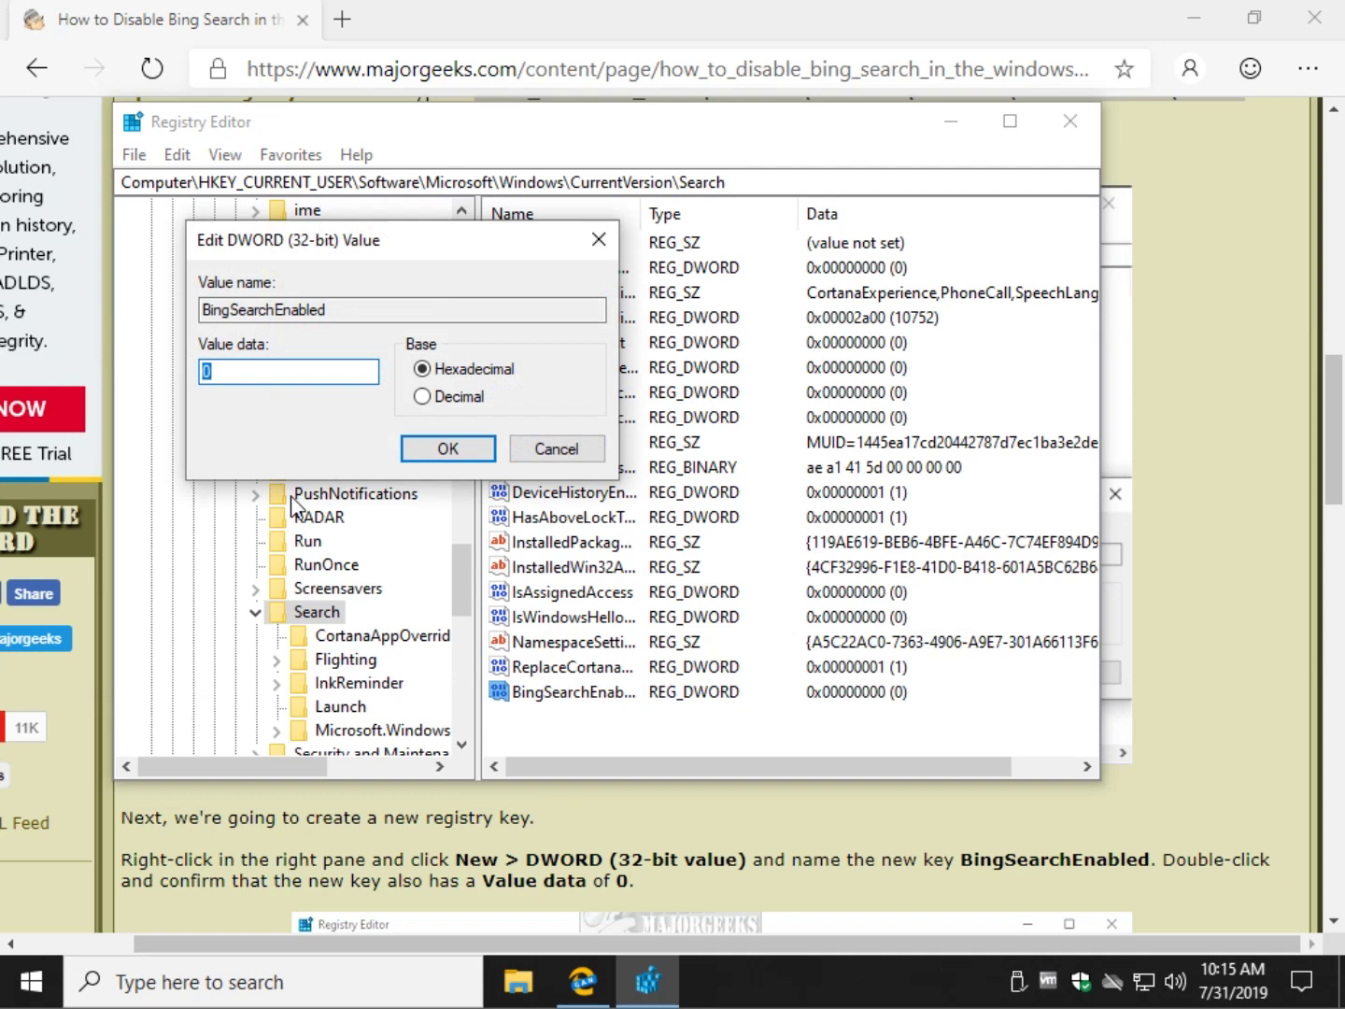
click(227, 373)
click(542, 454)
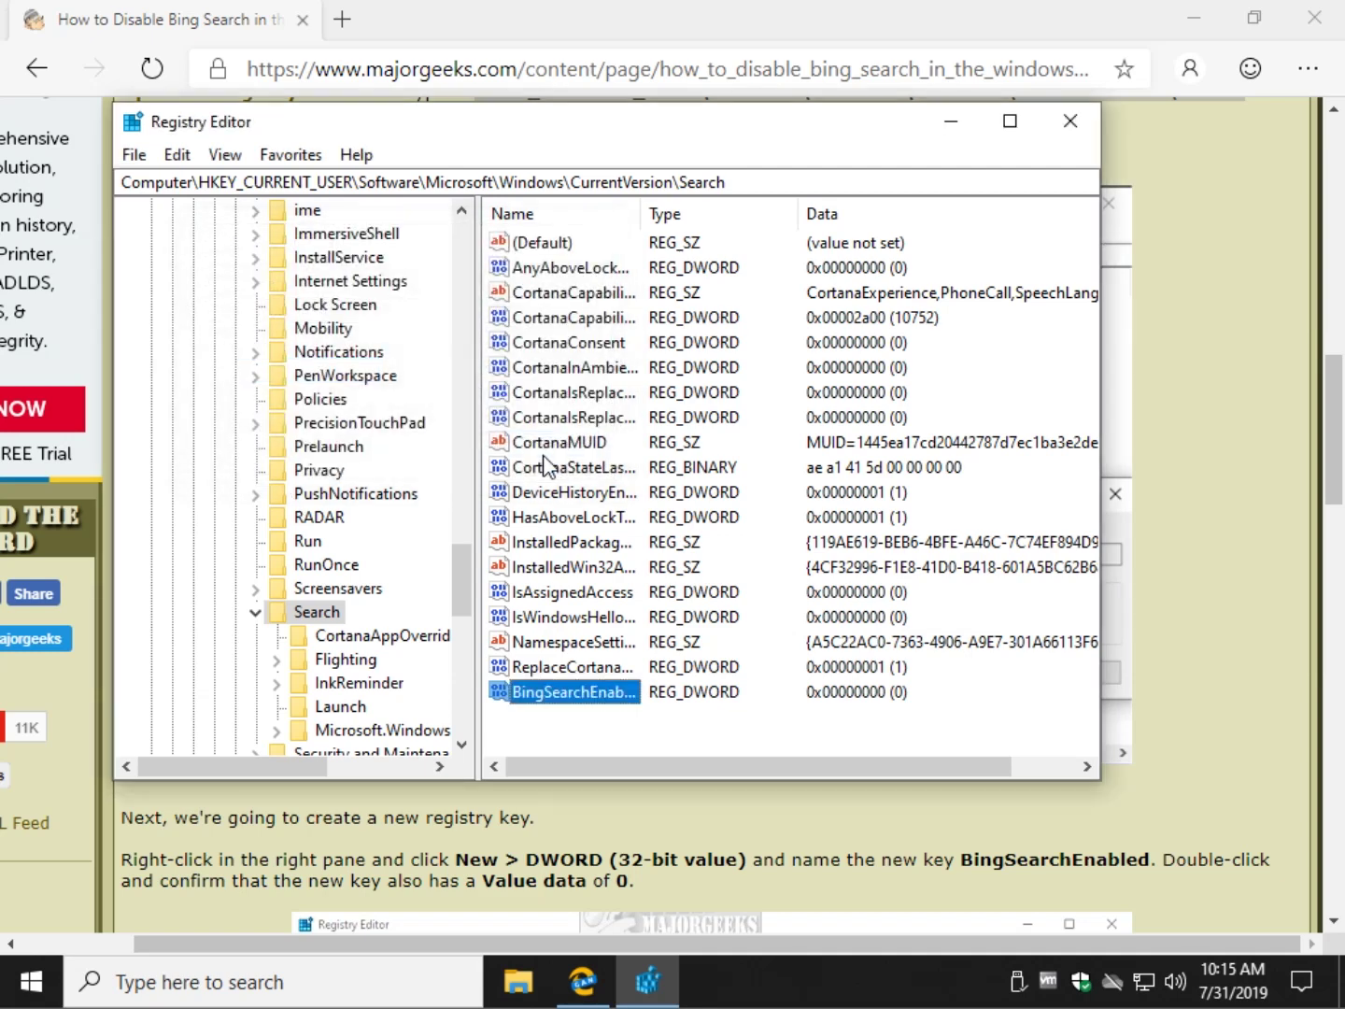
Step: Close Registry Editor, read the guide's final steps, close Edge, and open the Start Power menu
click(1072, 122)
scroll(656, 677, down, 3)
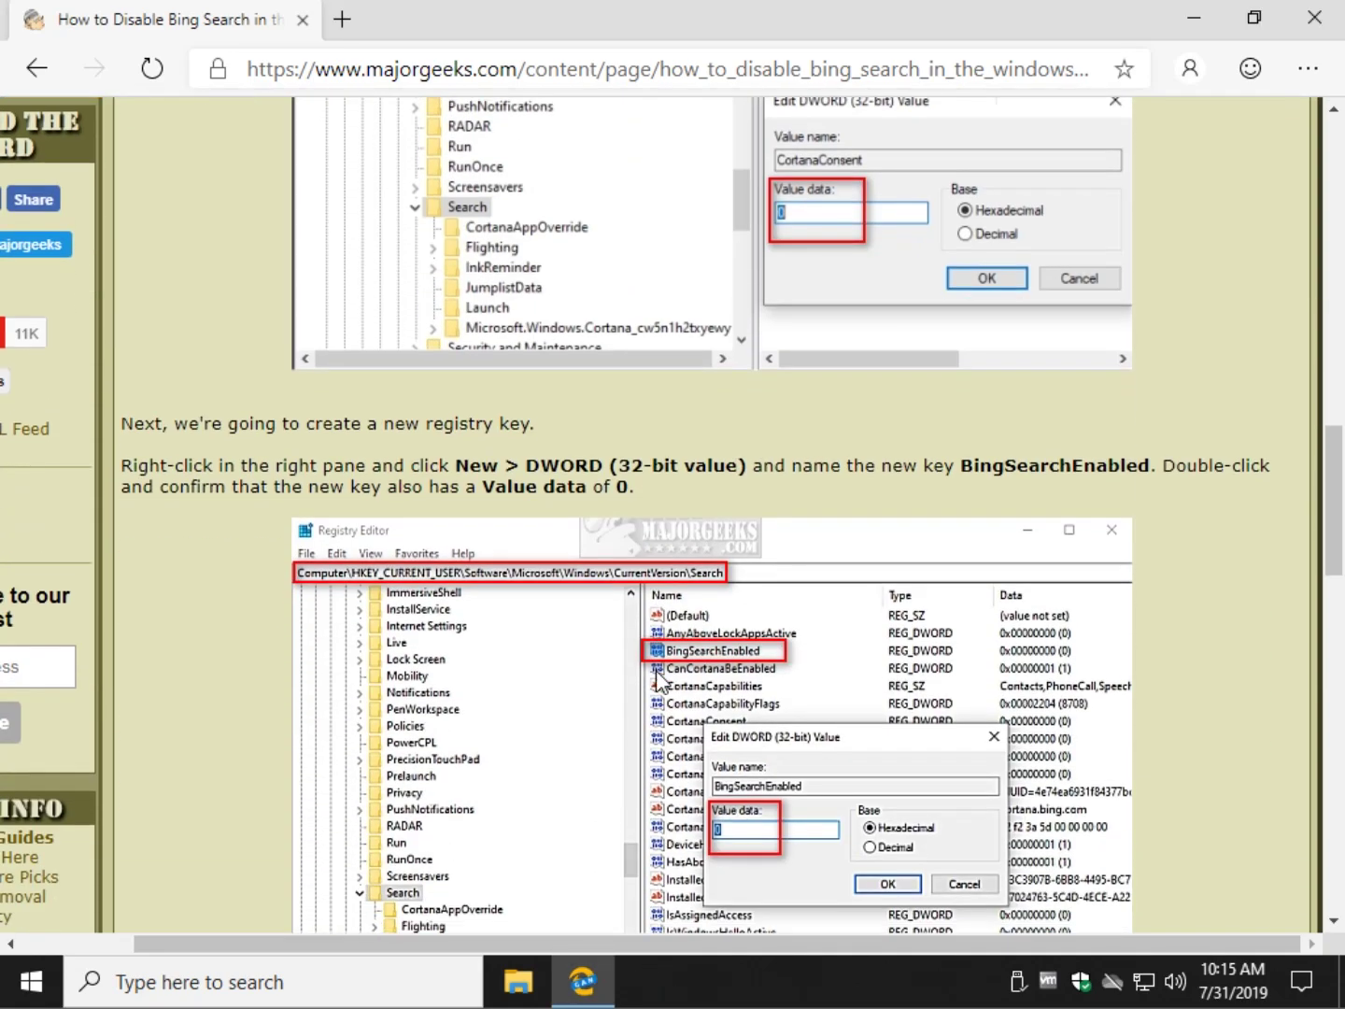
scroll(657, 679, down, 3)
scroll(607, 719, down, 1)
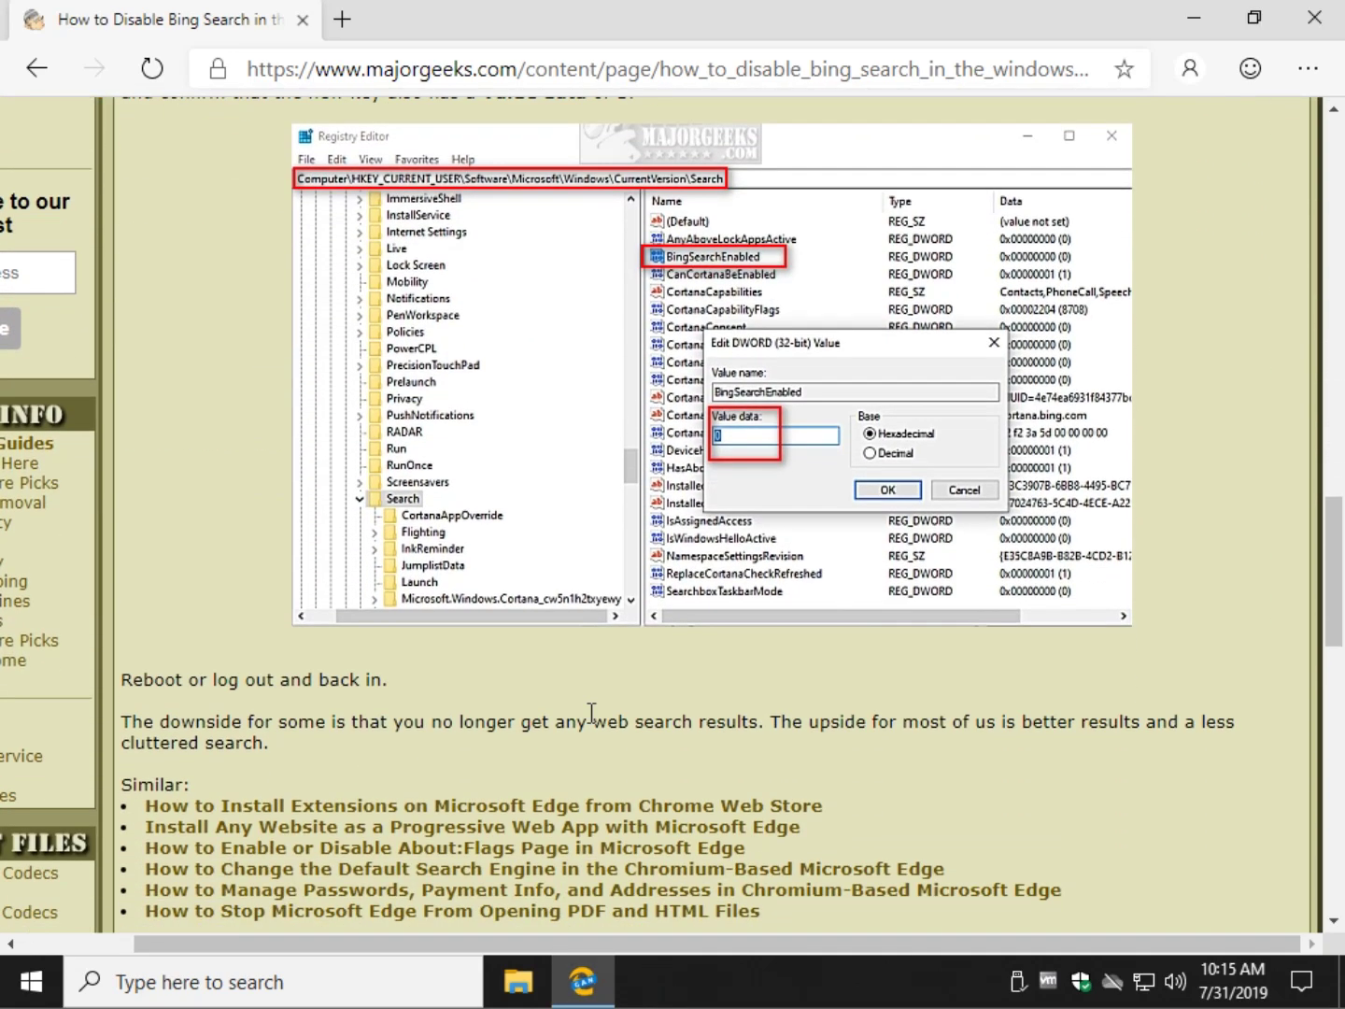
click(1314, 17)
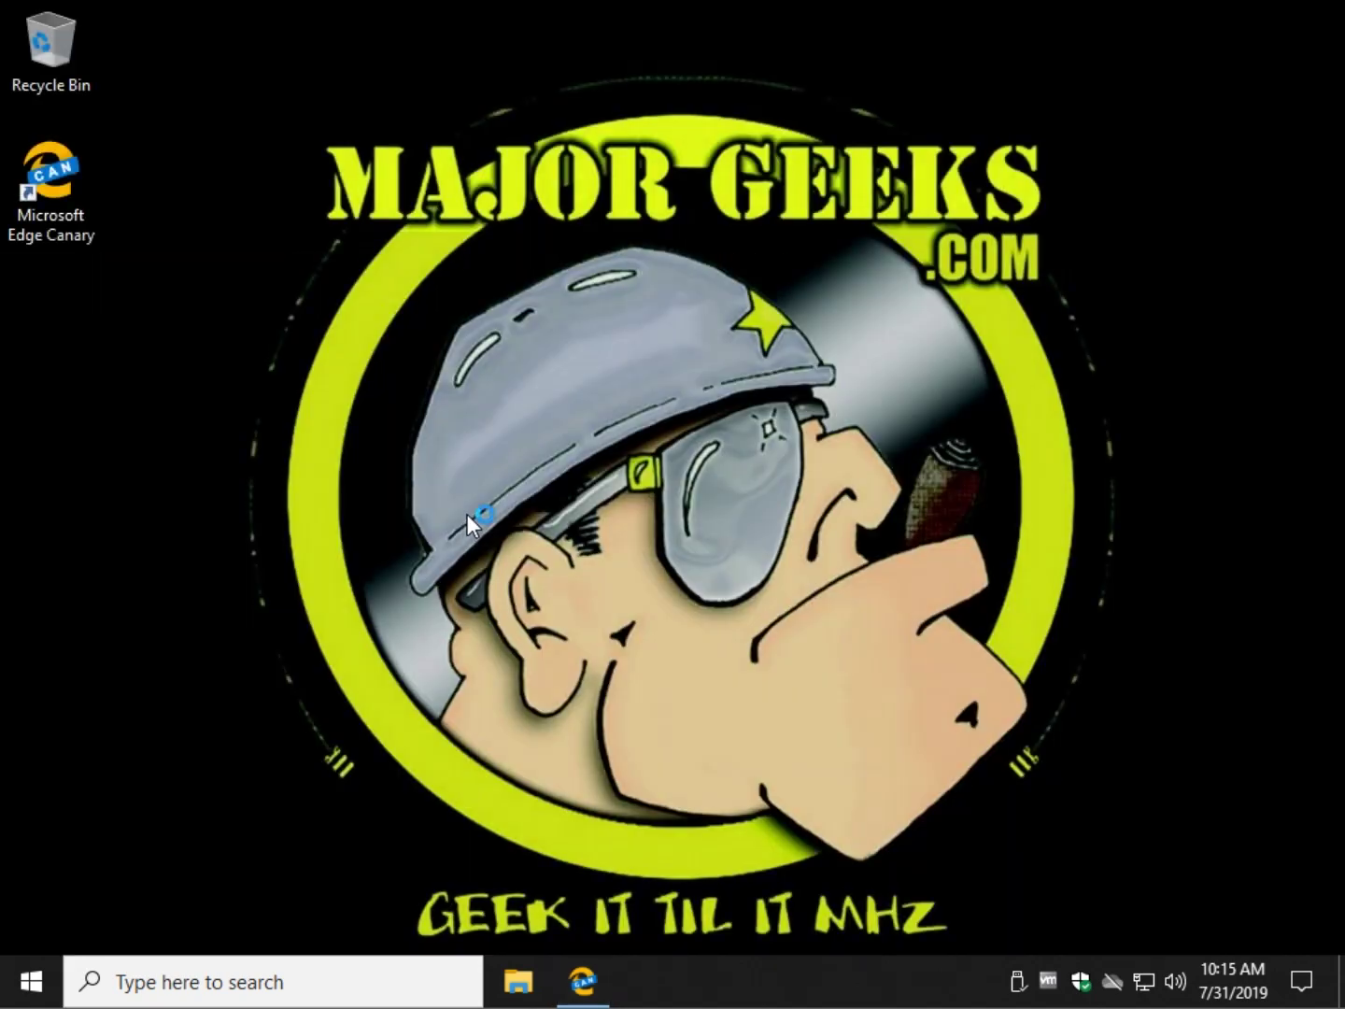
click(32, 981)
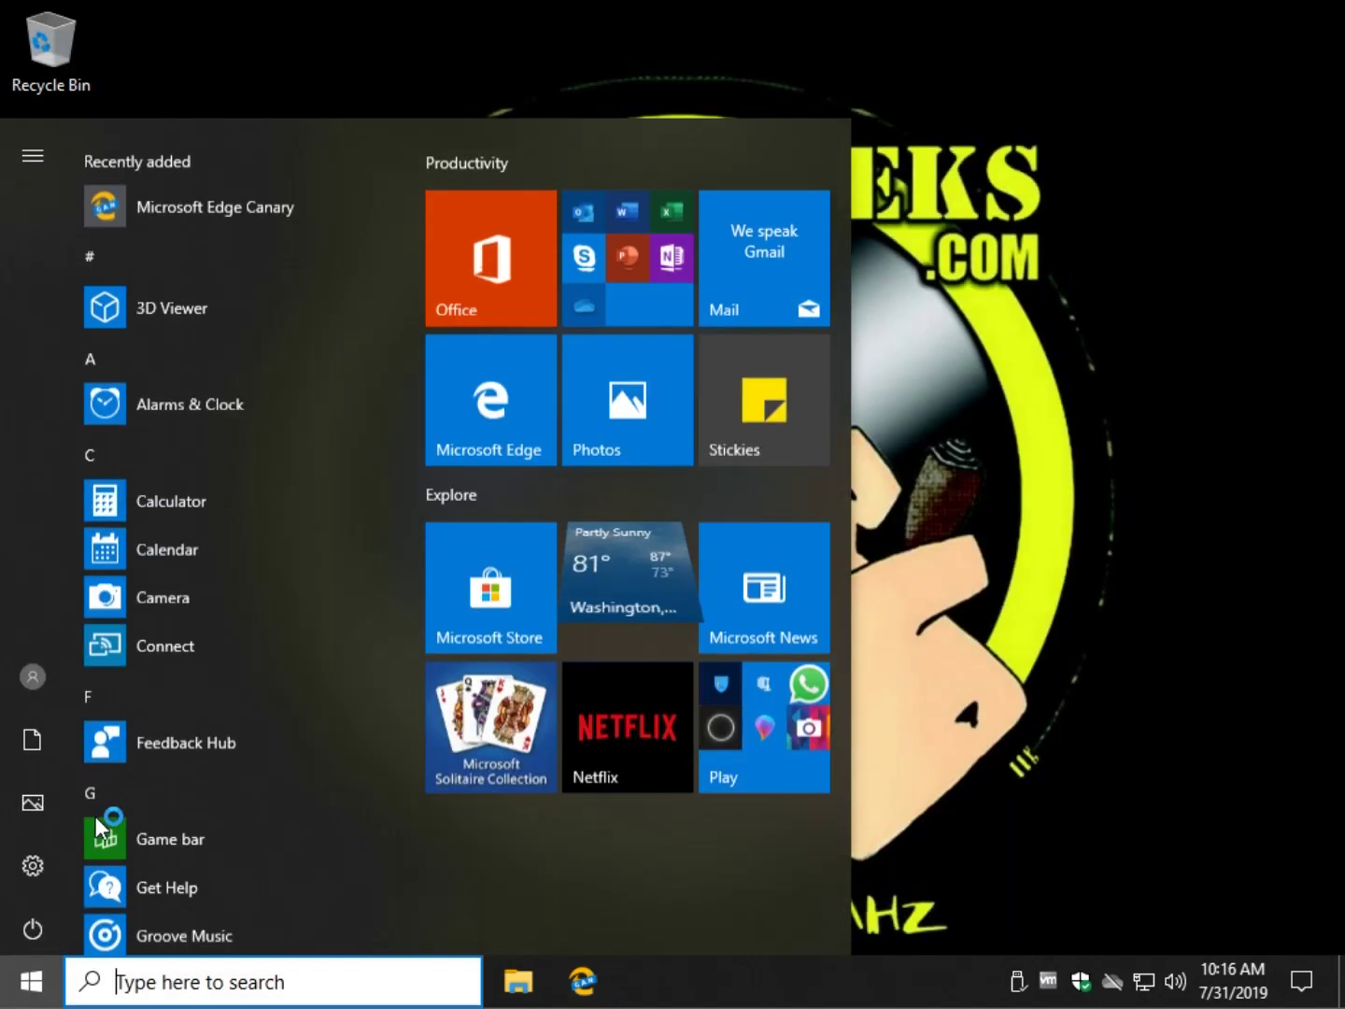
click(41, 928)
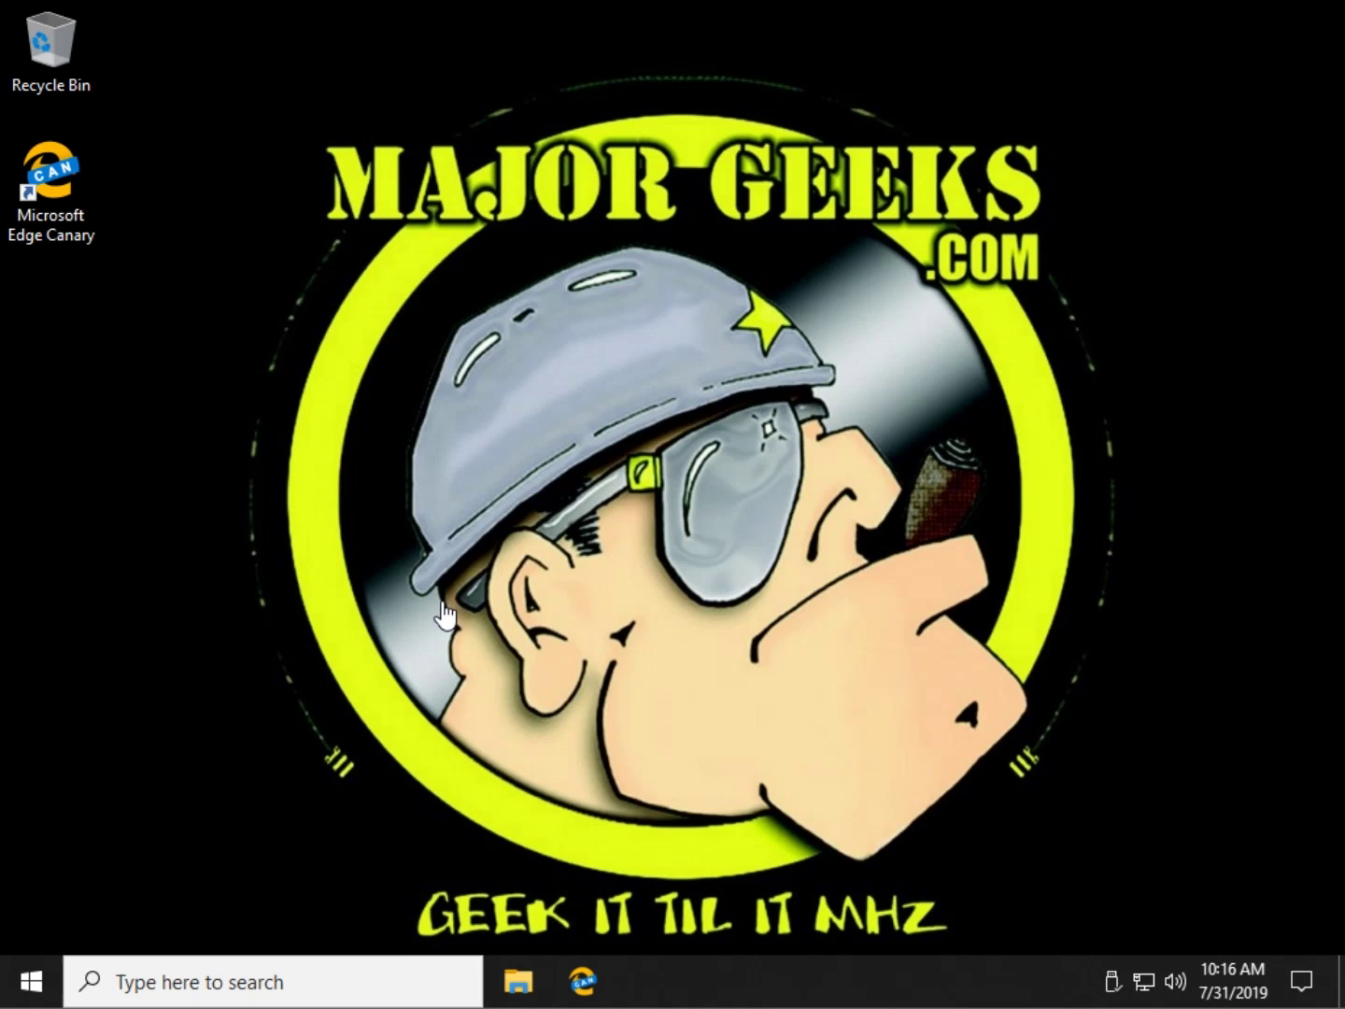
Step: Search 'photos' in Windows Search after dismissing the Defender notification
click(156, 977)
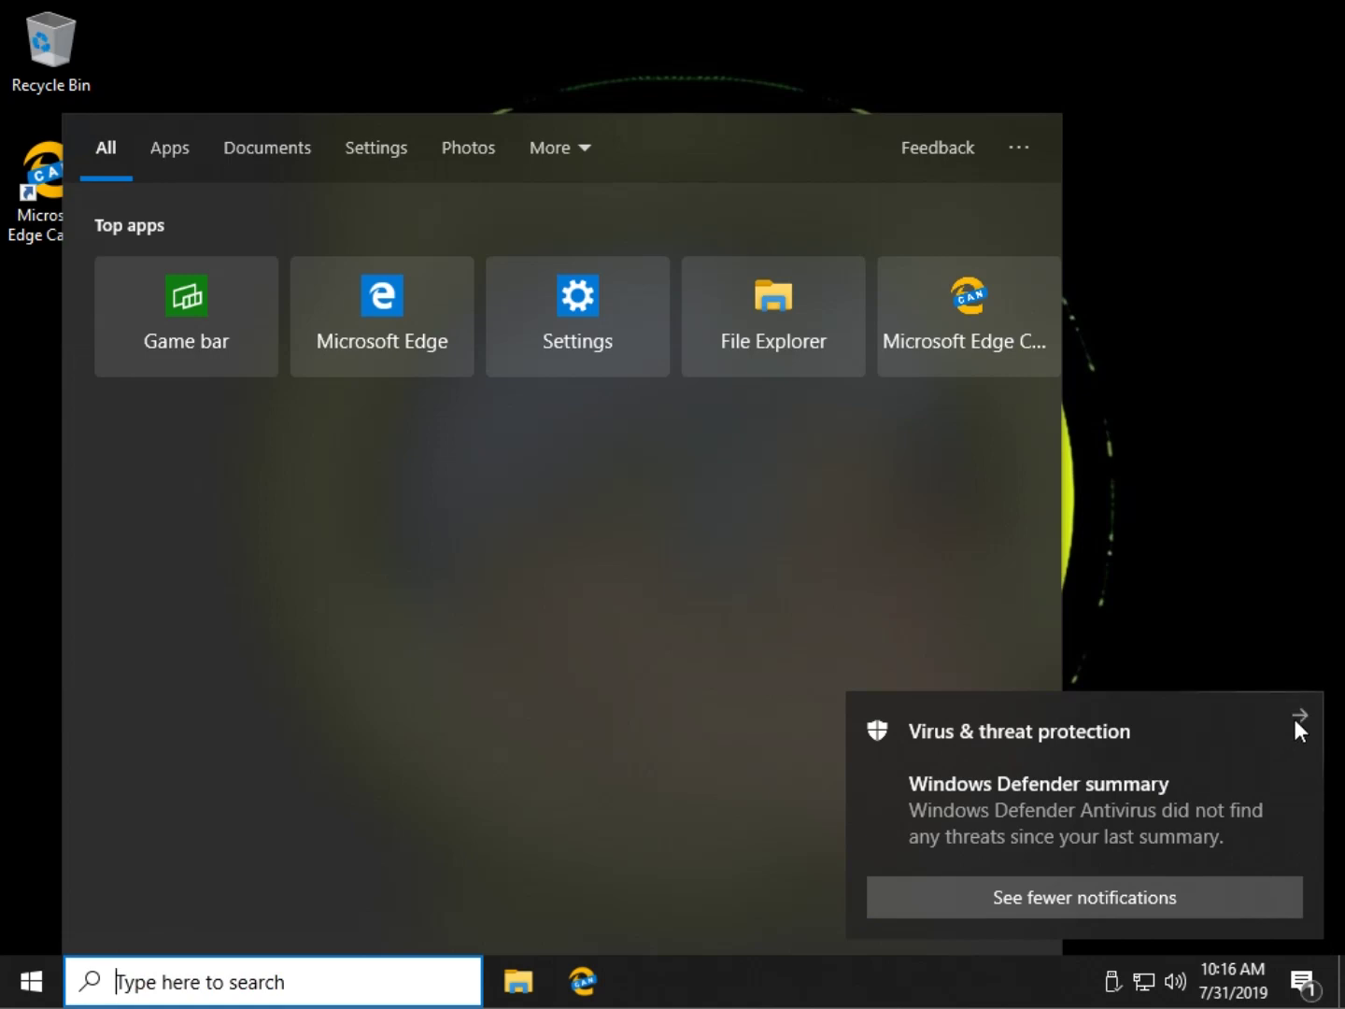
click(1295, 719)
click(210, 975)
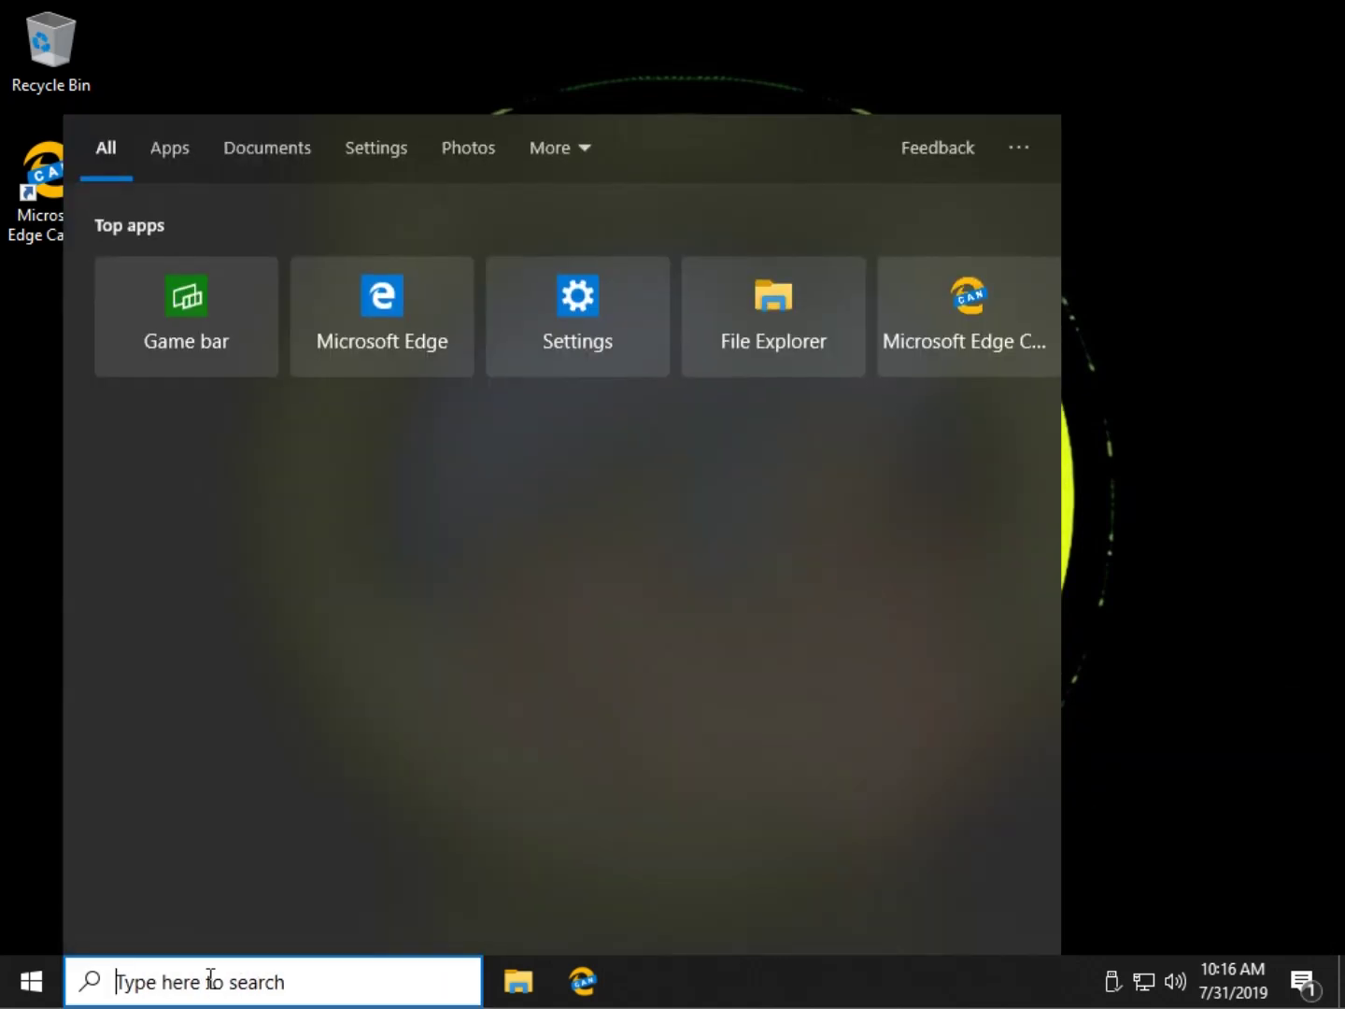
text(photos)
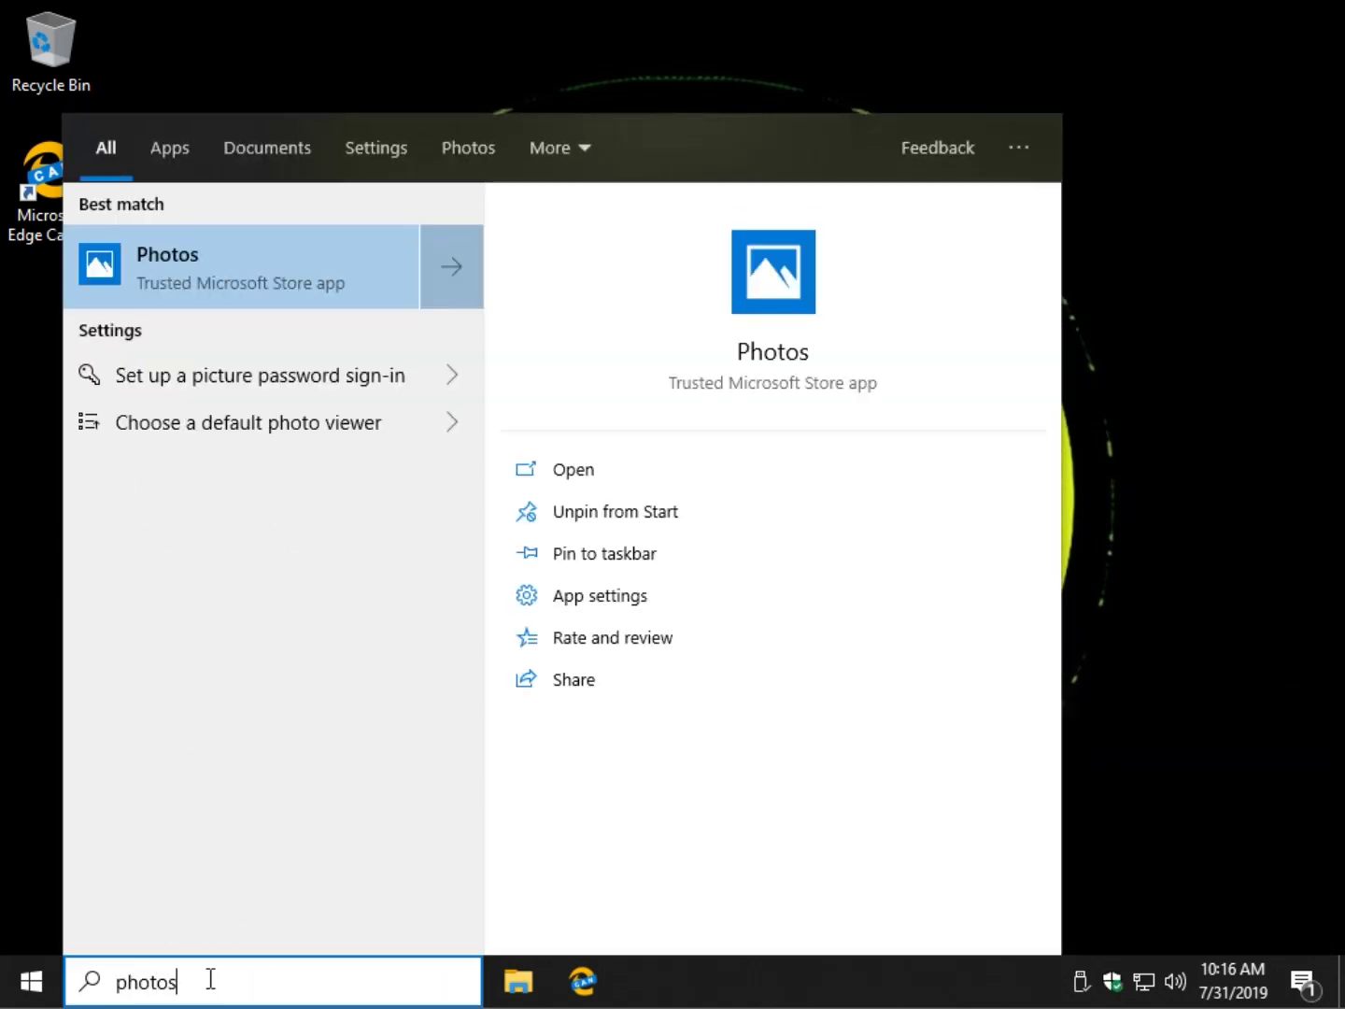
click(247, 252)
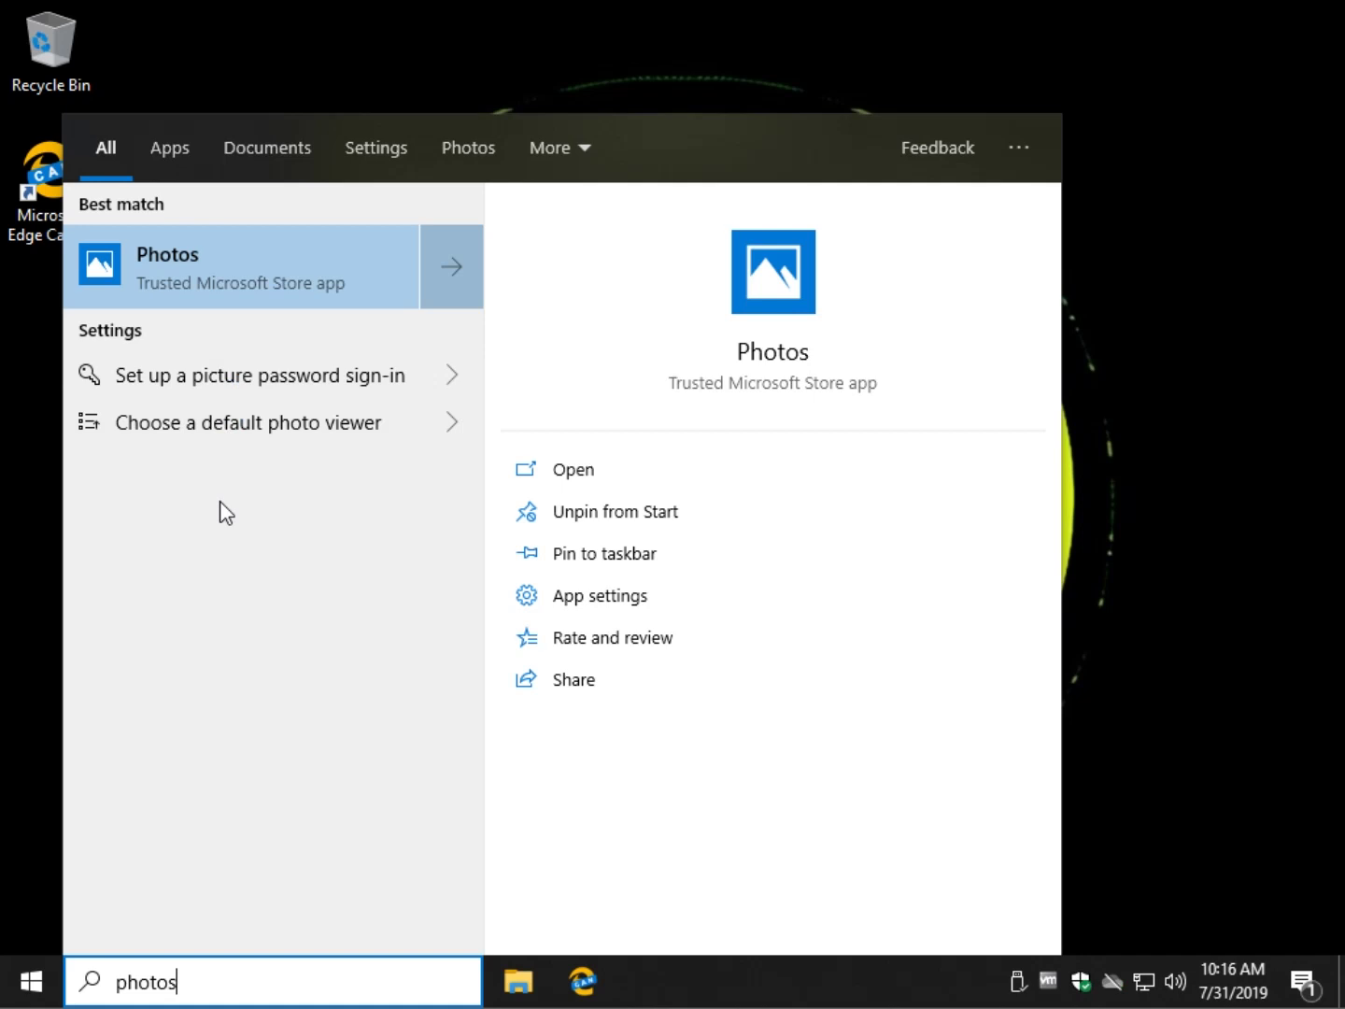
Step: Replace the query with 'majorgeeks' to check for local-only results, then clear it
key(ctrl+a)
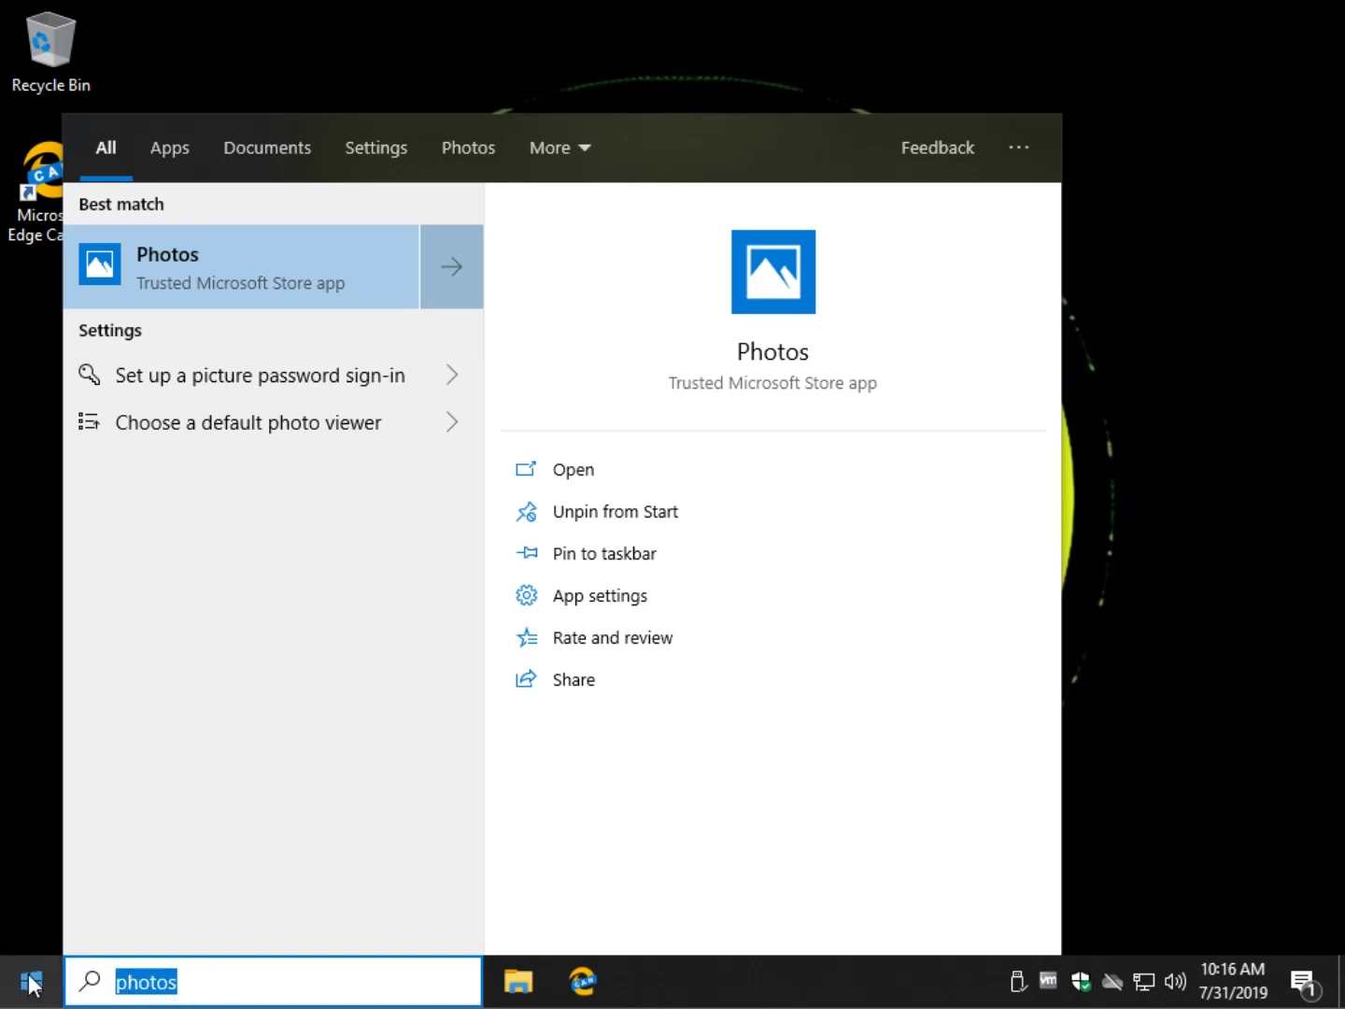
text(majorgeek)
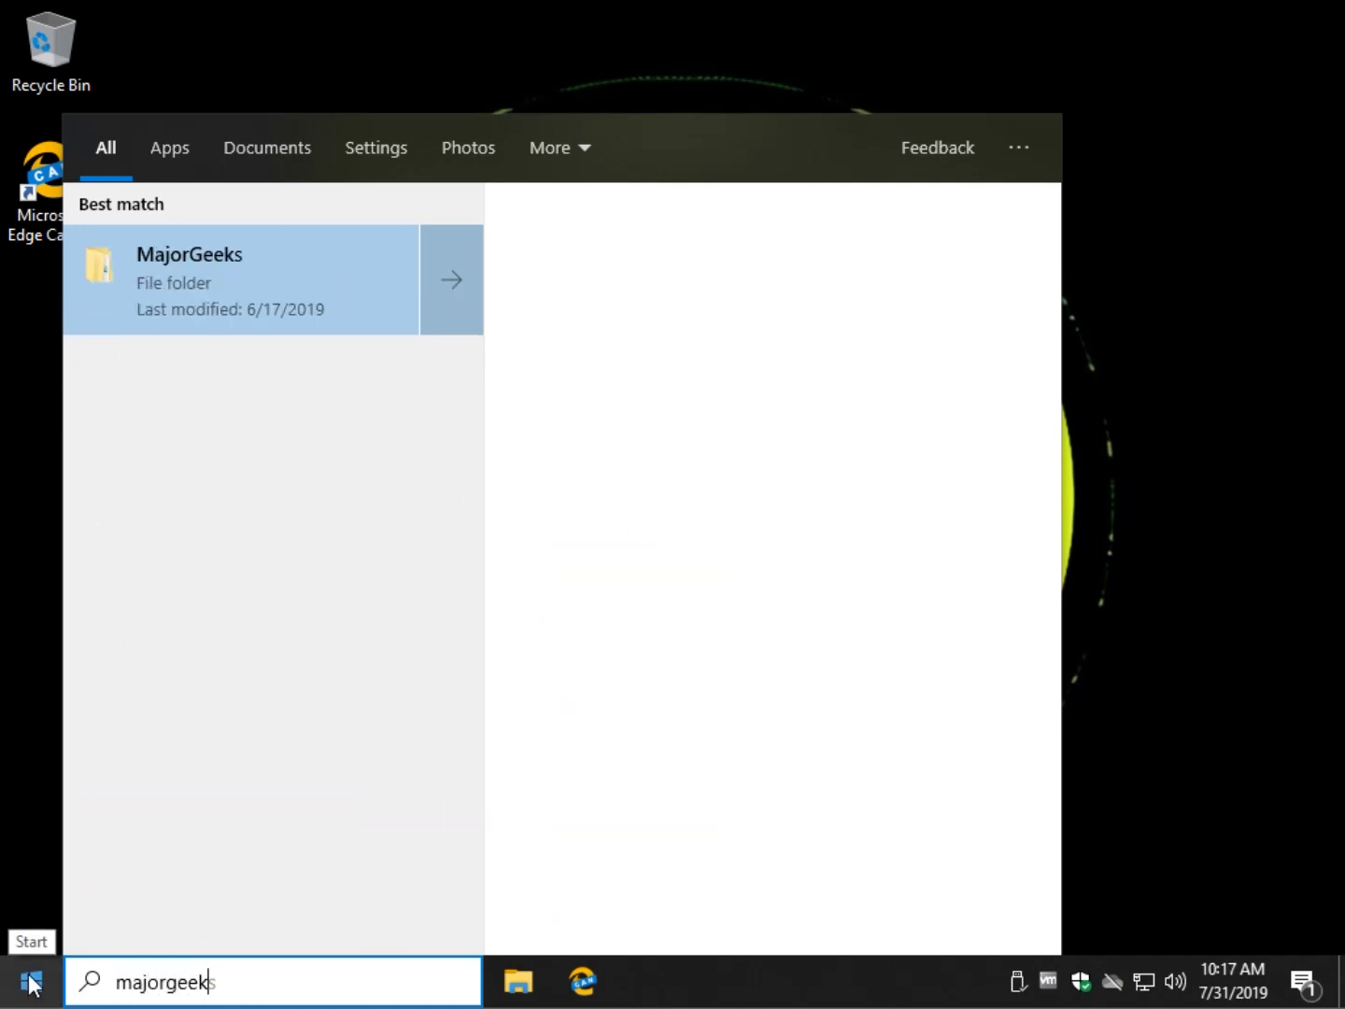
text(s)
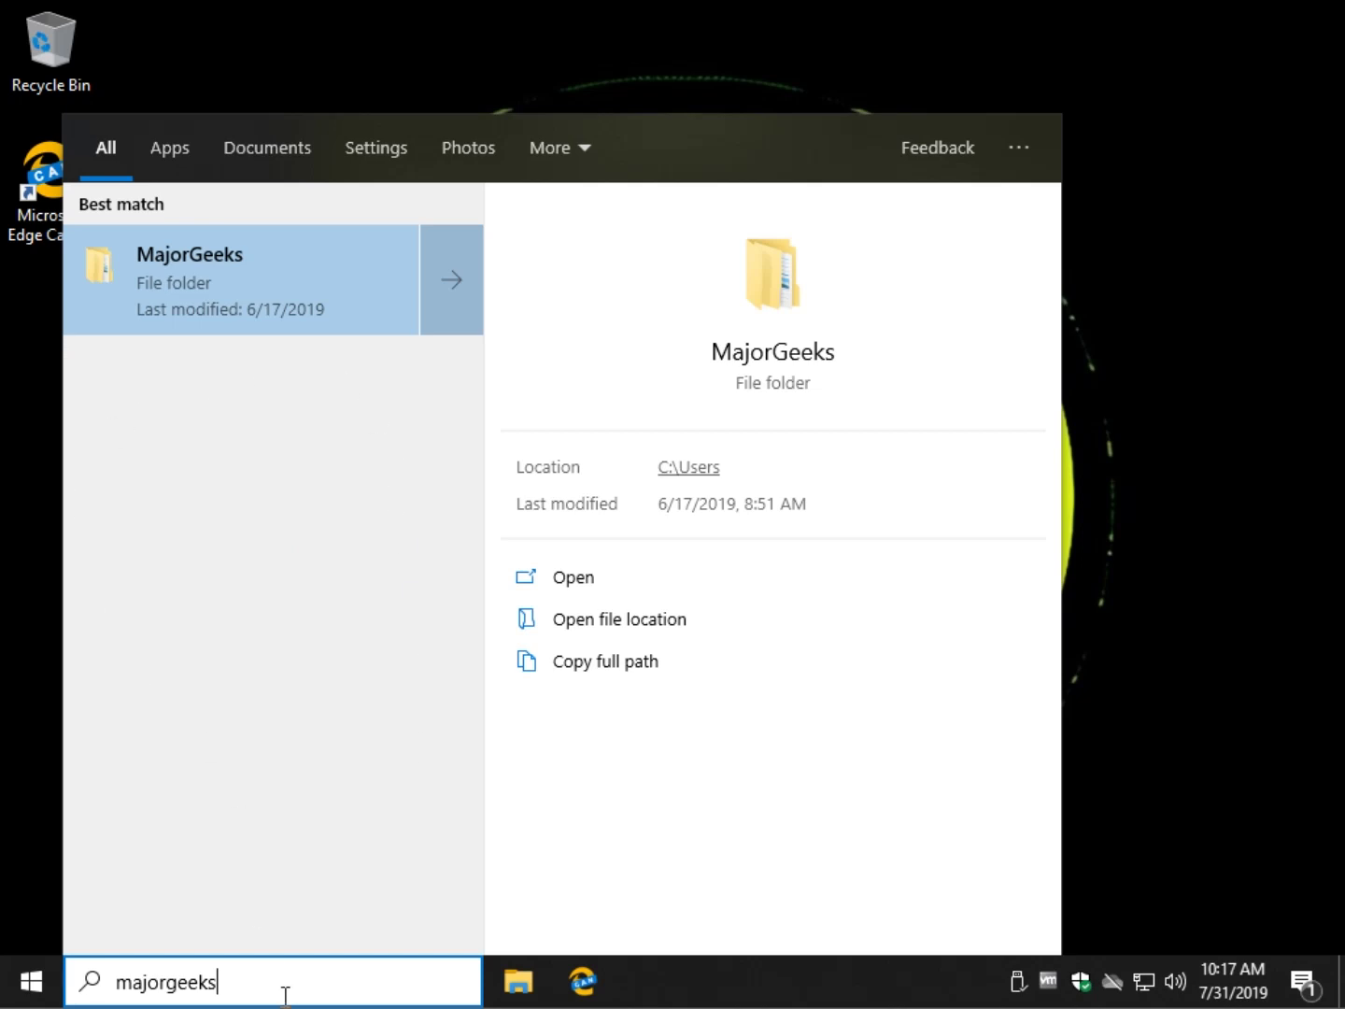
drag(285, 989, 64, 991)
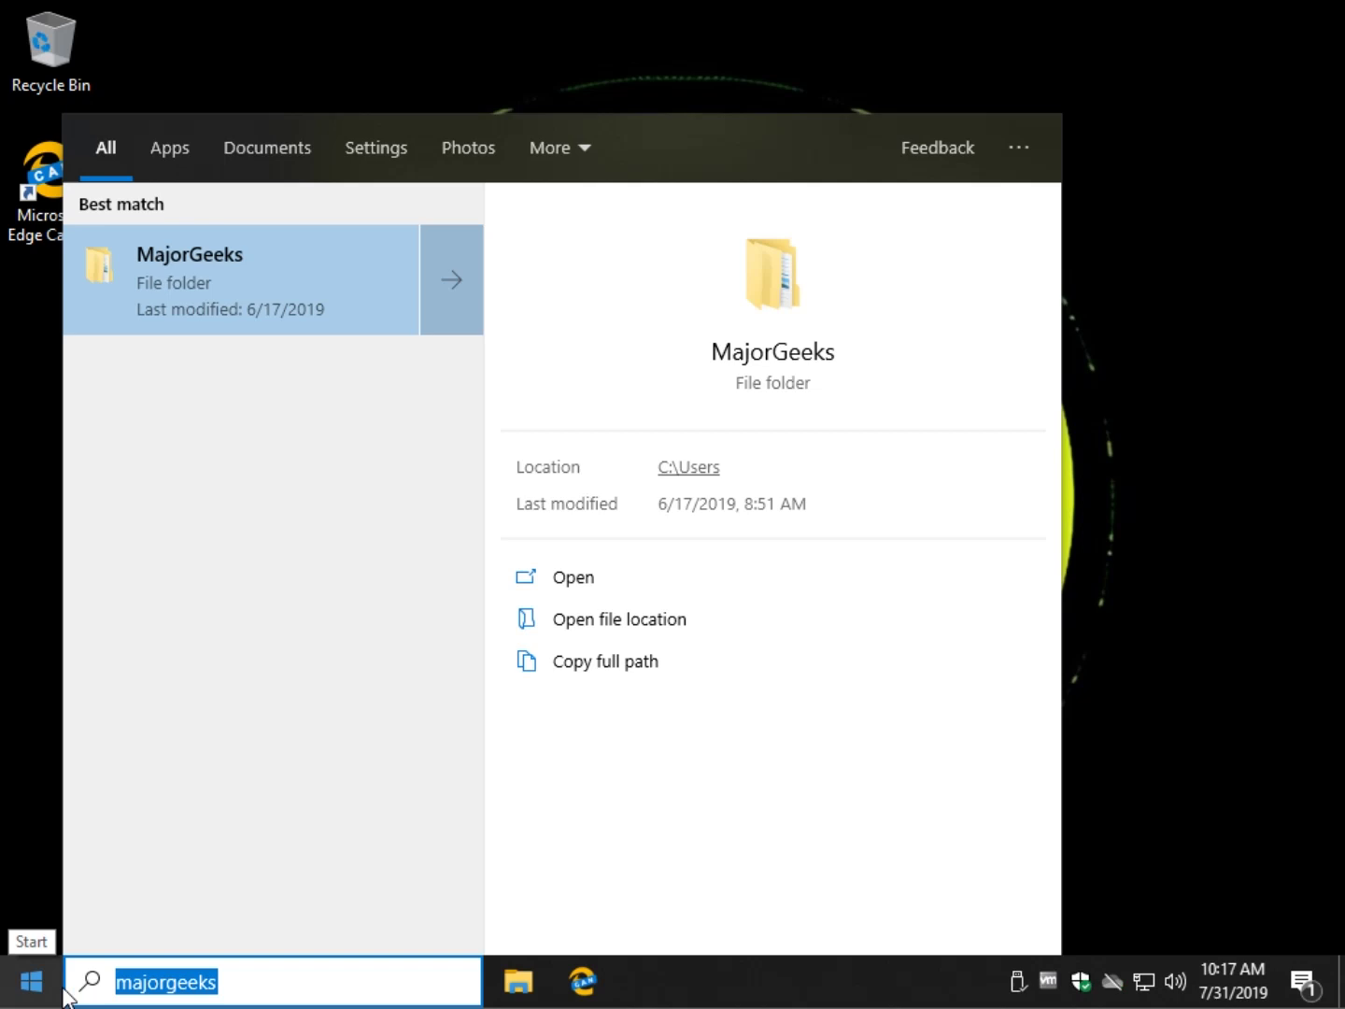
key(BackSpace)
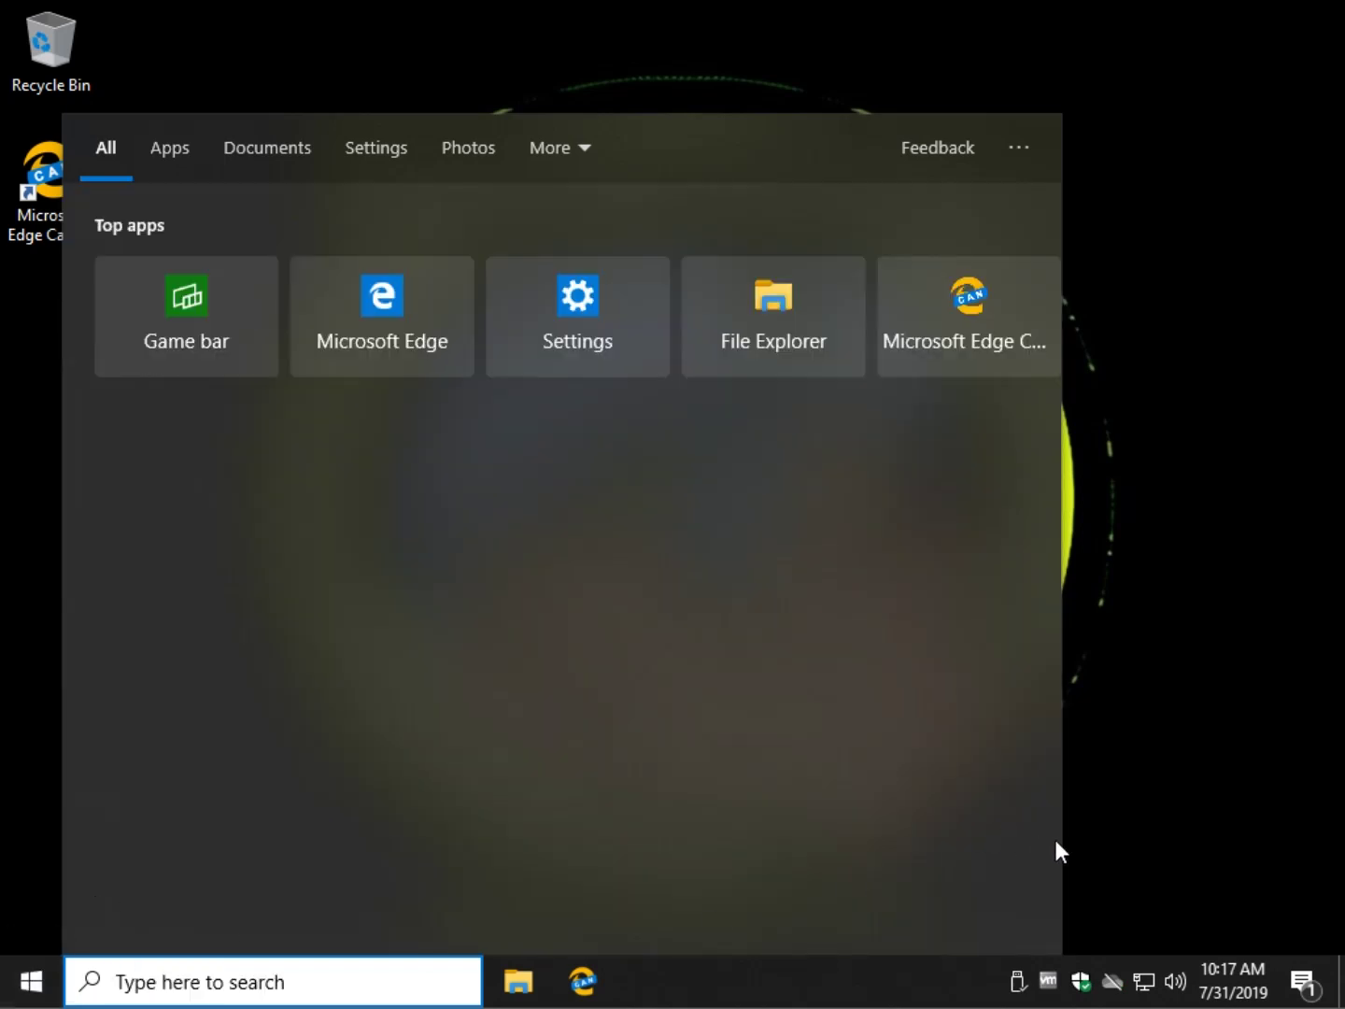
Step: Search 'photos' again, see only the Photos app and local settings, then close search
text(pho)
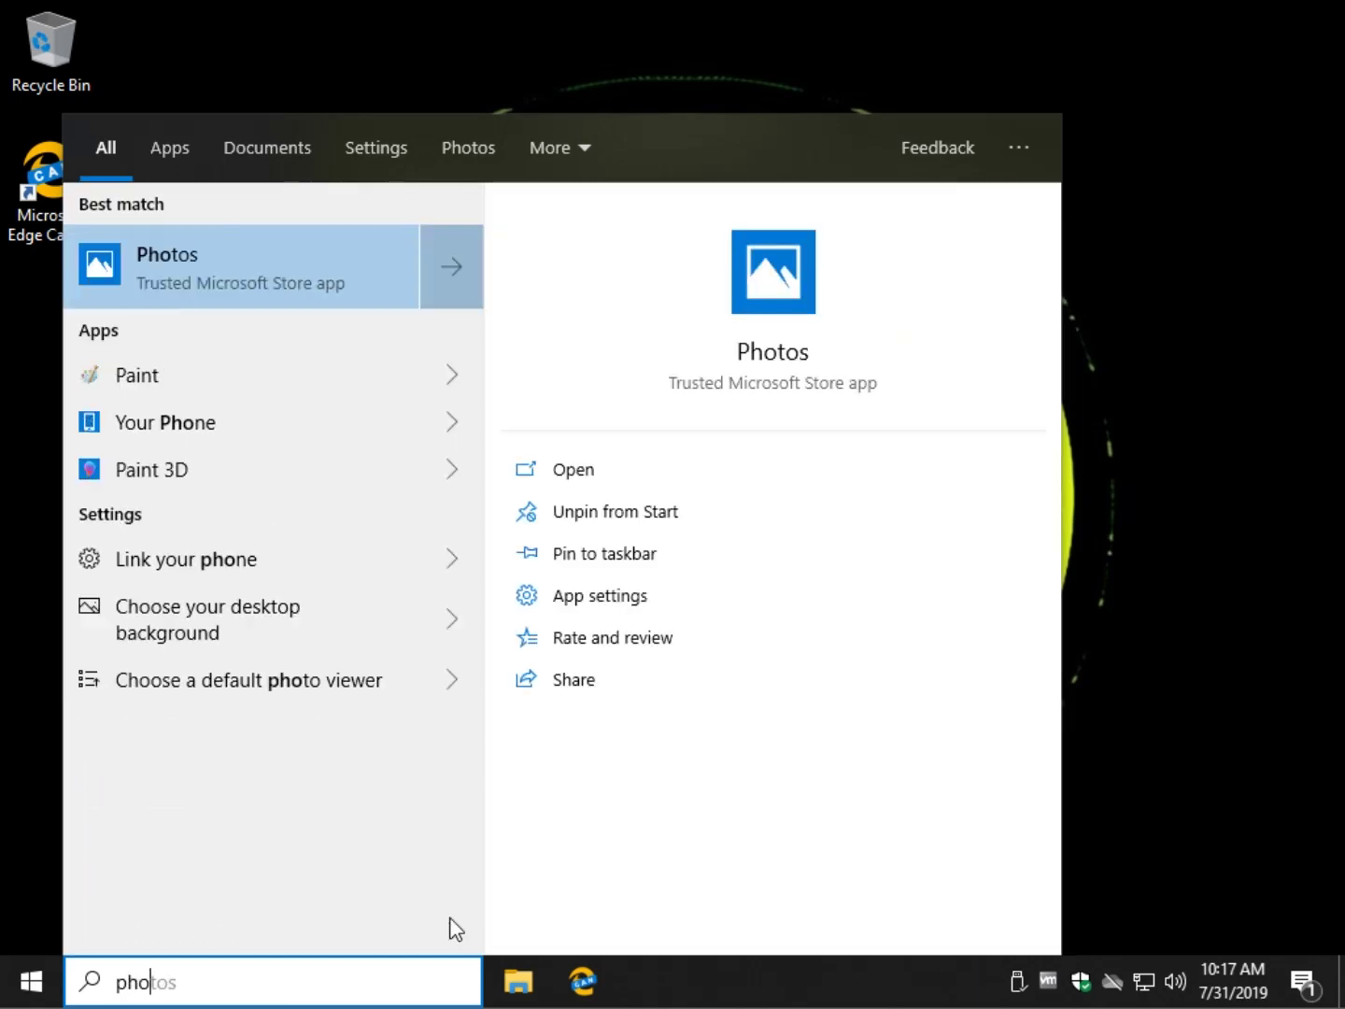
text(tos)
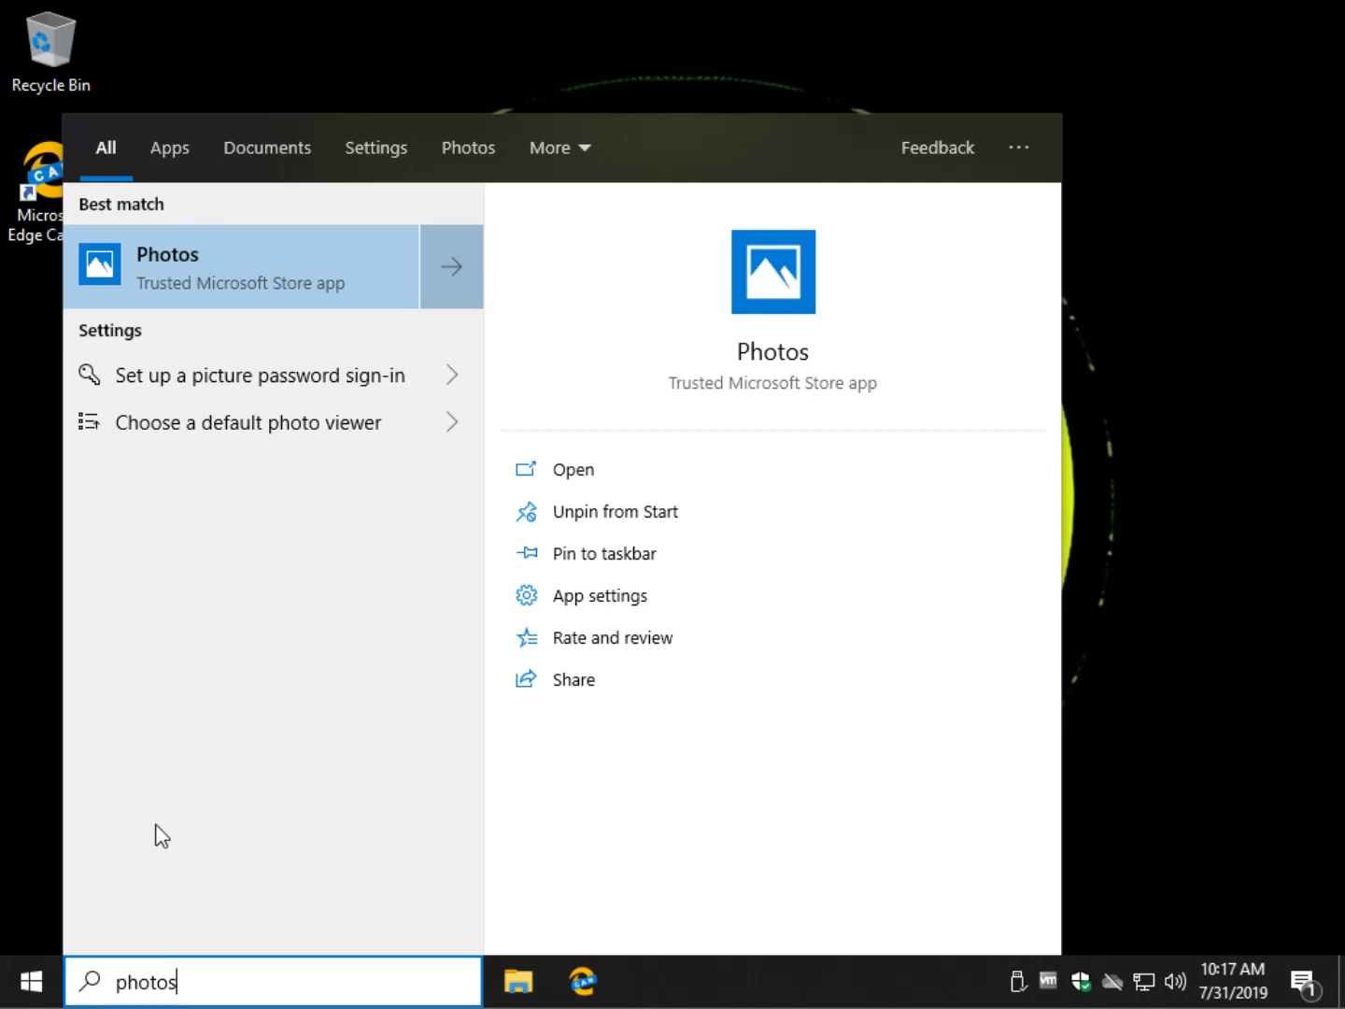
click(13, 663)
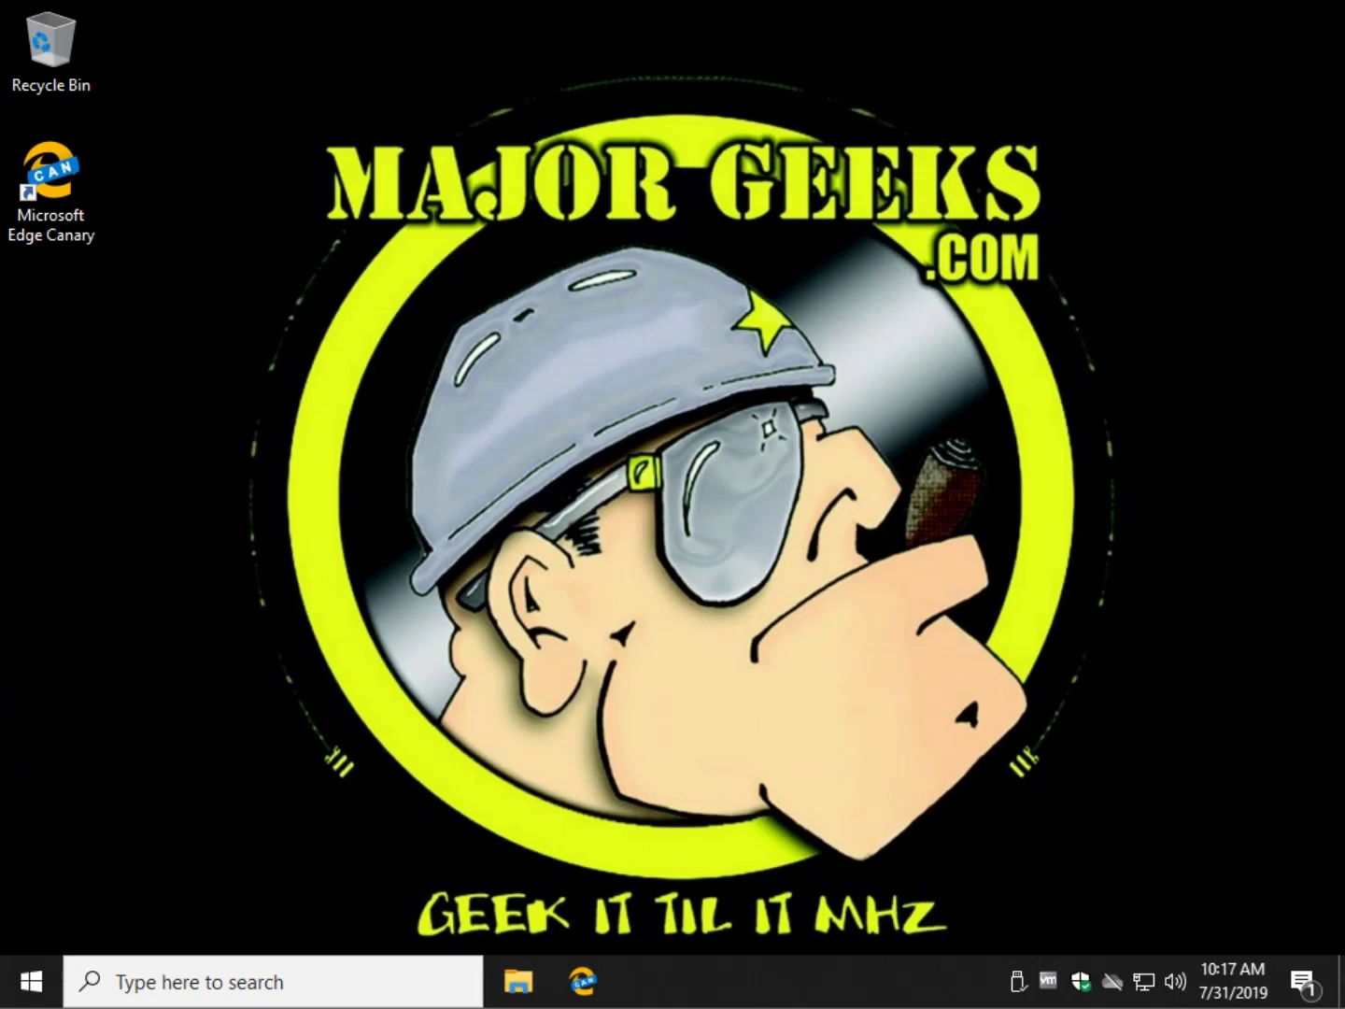